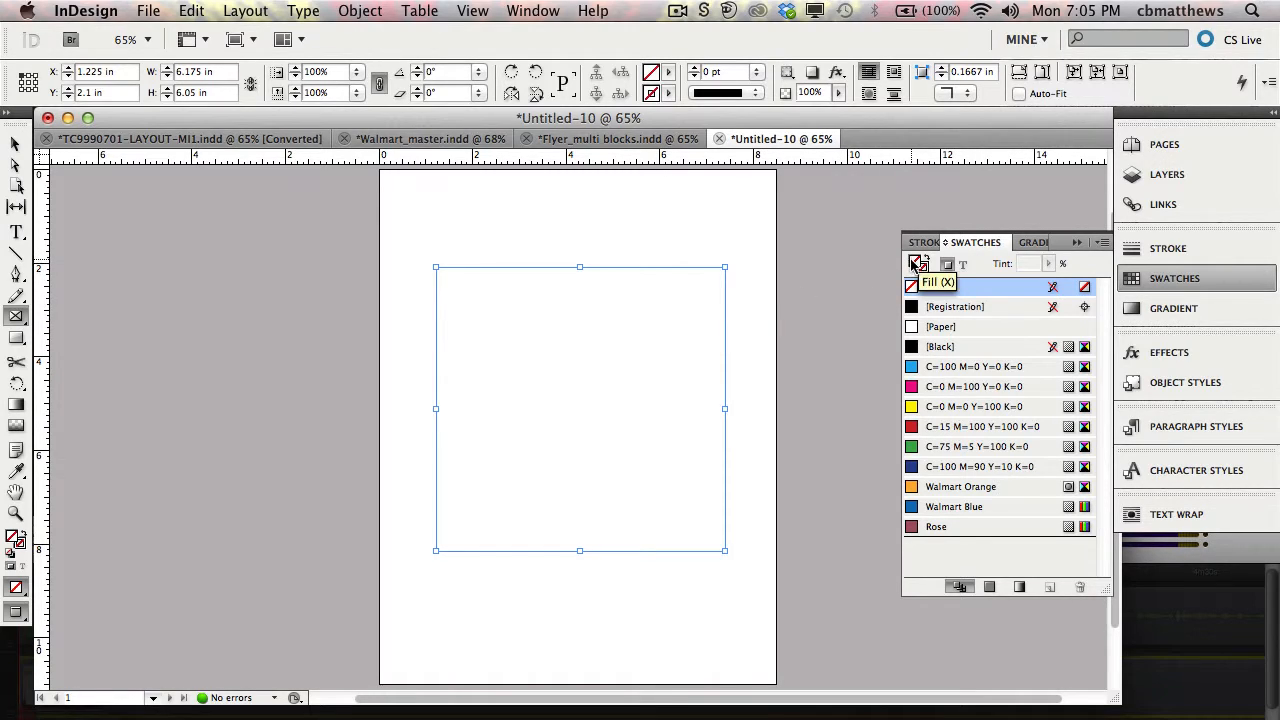
Step: Fill the selected square frame with the Walmart Orange swatch
{"action": "left_click", "coordinate": [922, 269]}
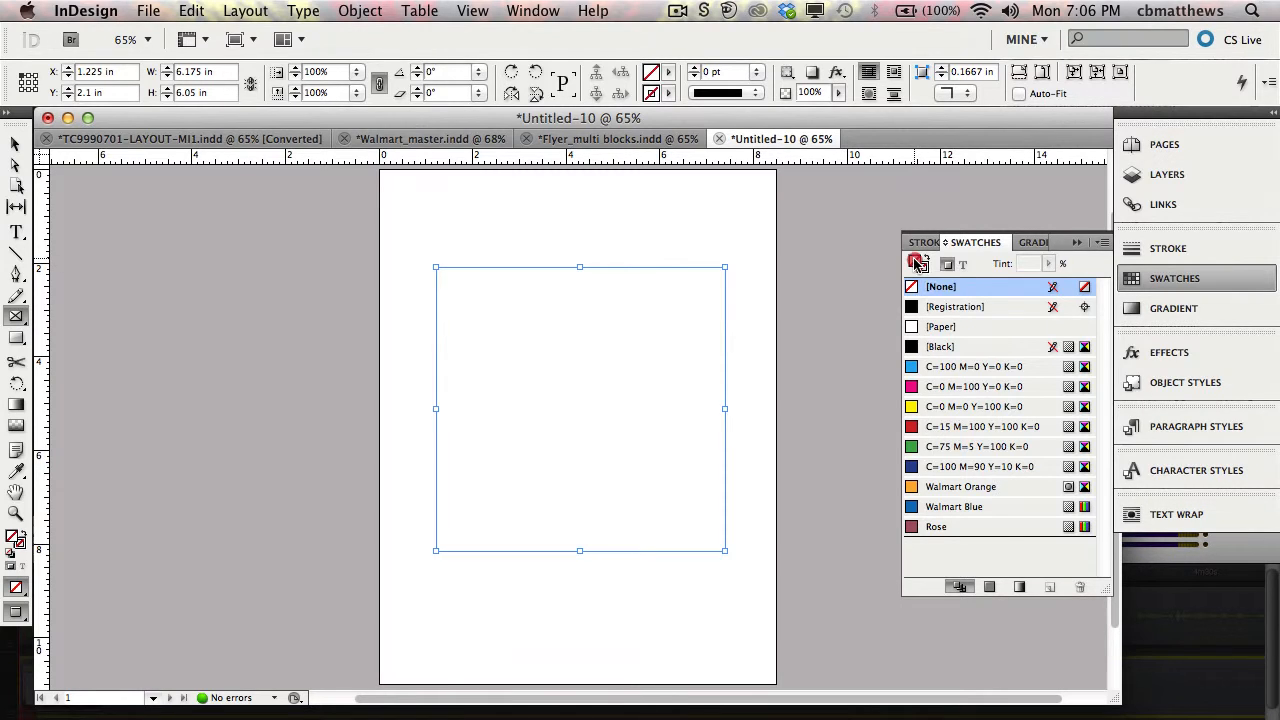
{"action": "left_click", "coordinate": [917, 262]}
{"action": "left_click", "coordinate": [931, 489]}
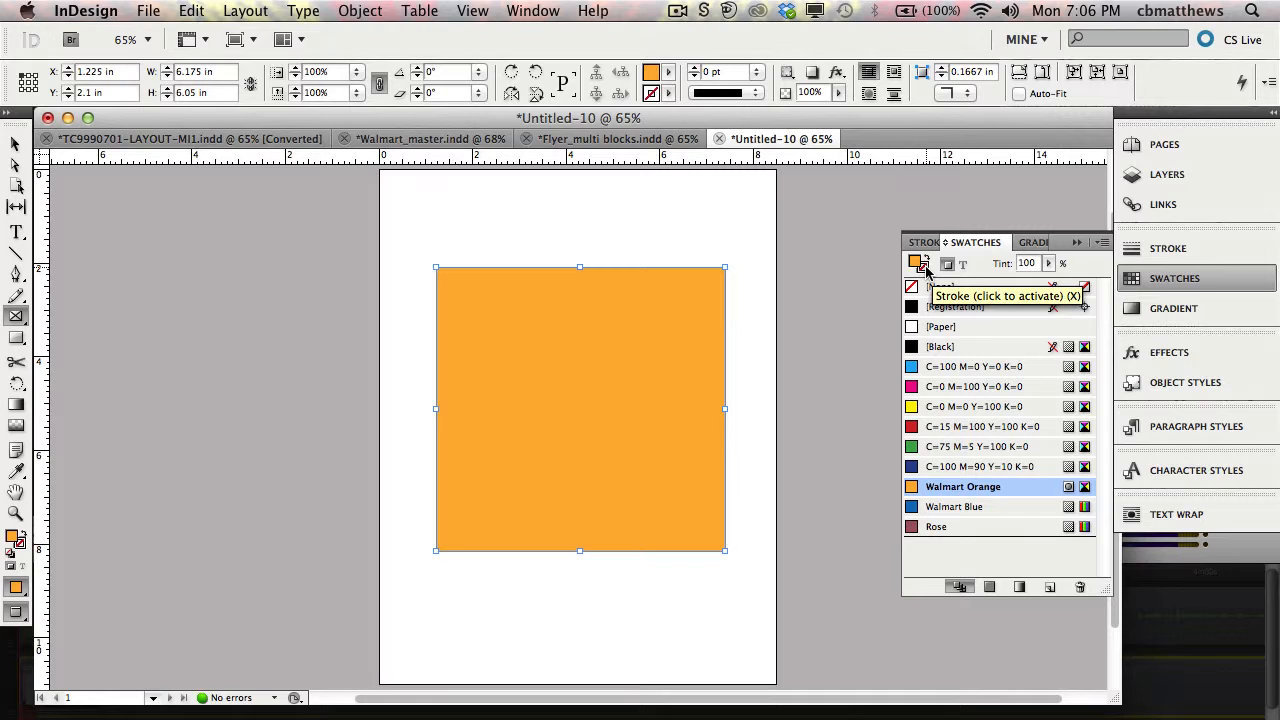
Step: Give the orange frame a Walmart Blue stroke with a weight of 8 pt, then deselect it
{"action": "left_click", "coordinate": [925, 268]}
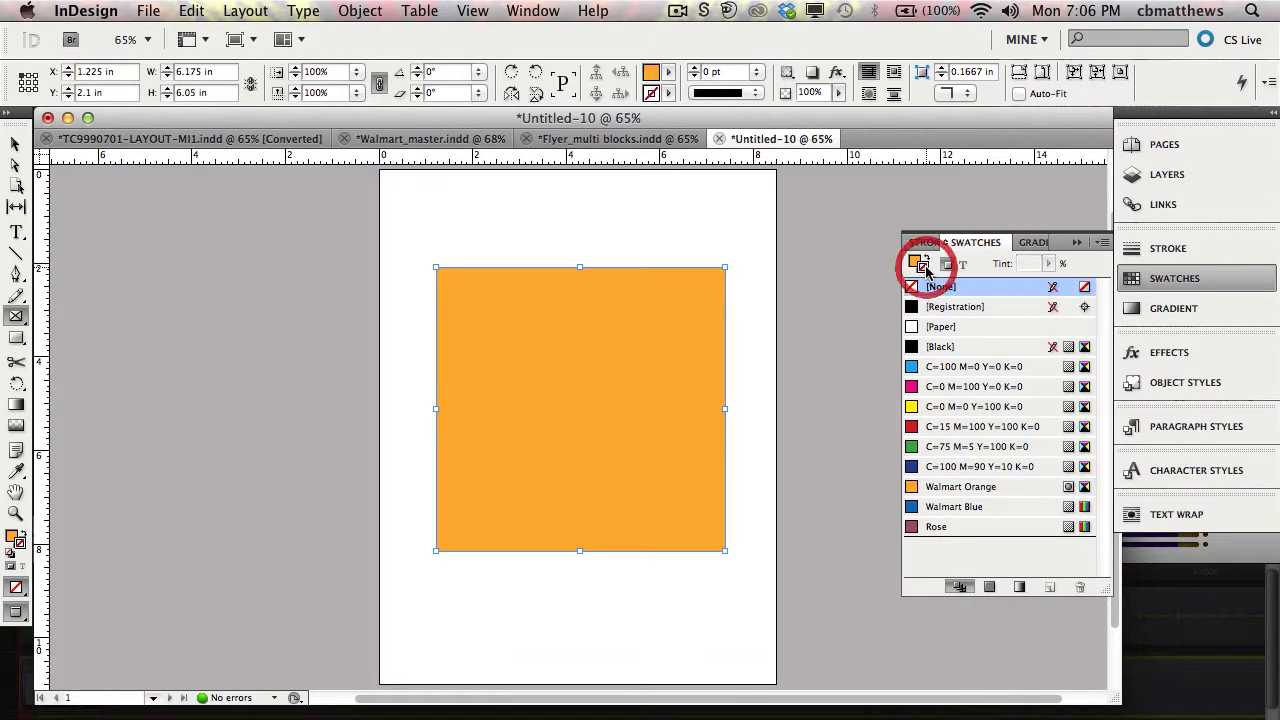
{"action": "left_click", "coordinate": [927, 507]}
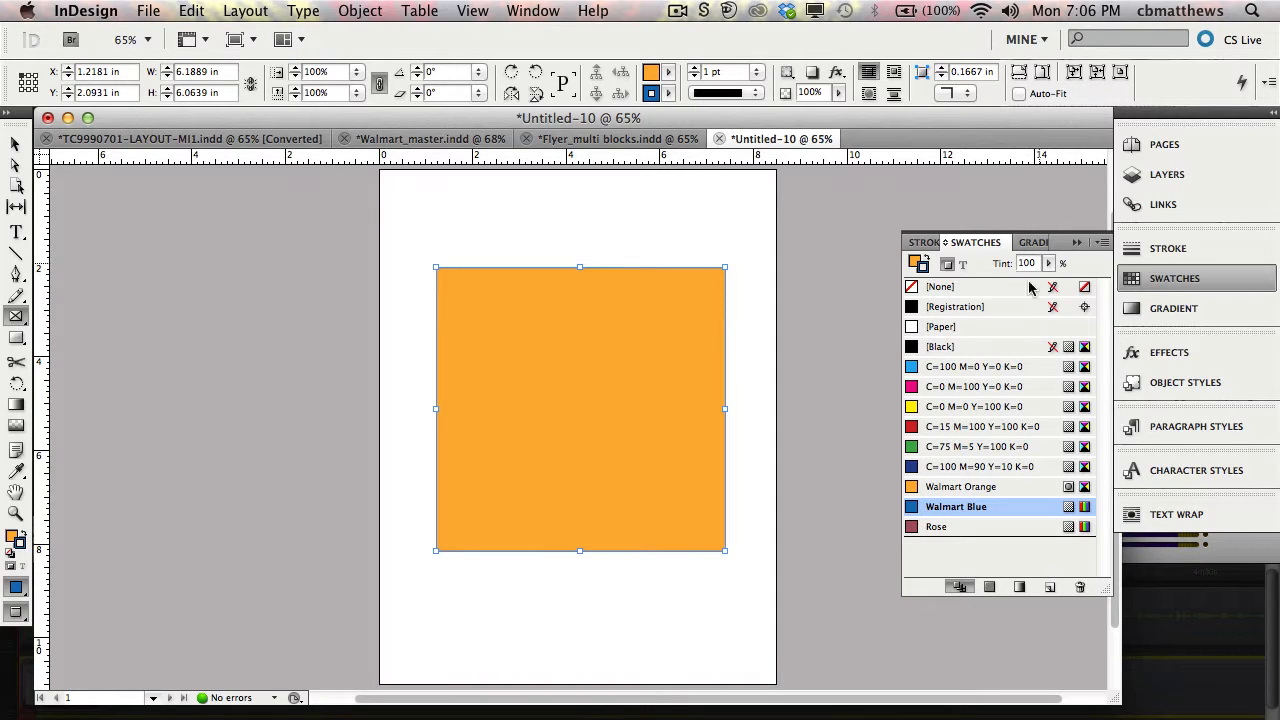
{"action": "left_click", "coordinate": [1160, 249]}
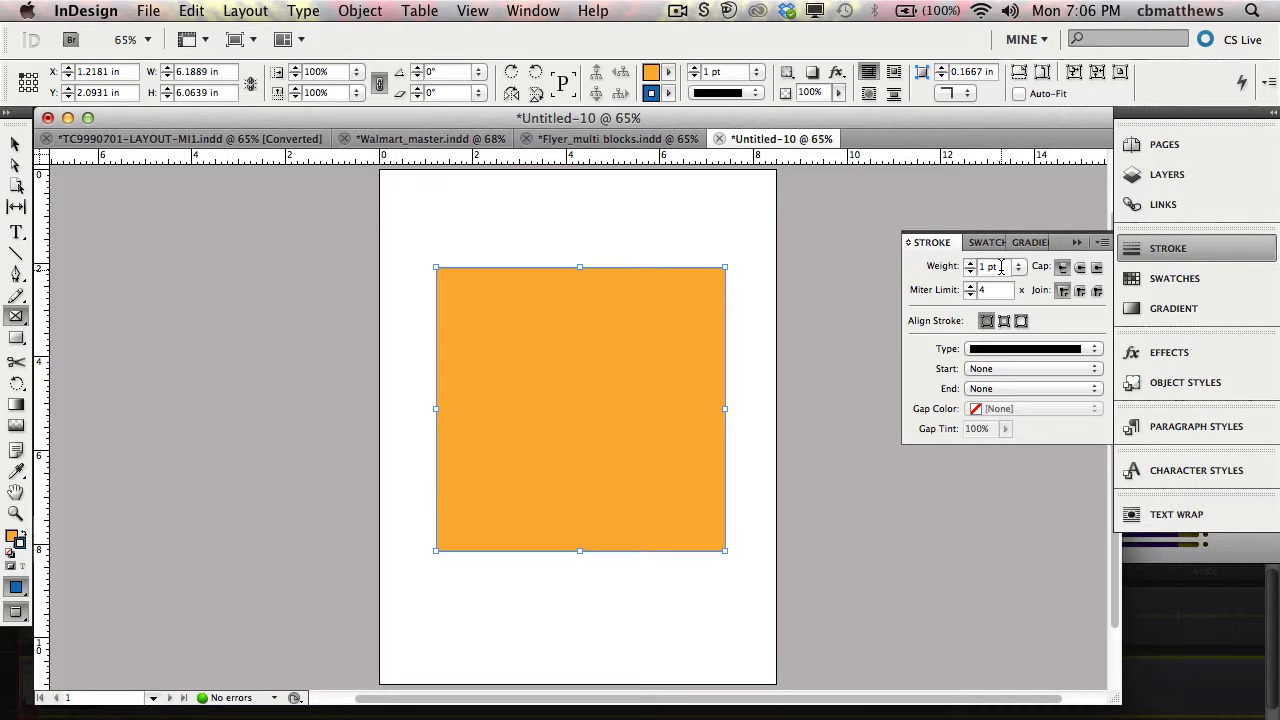
{"action": "triple_click", "coordinate": [1000, 266]}
{"action": "type", "text": "8"}
{"action": "key", "text": "Return"}
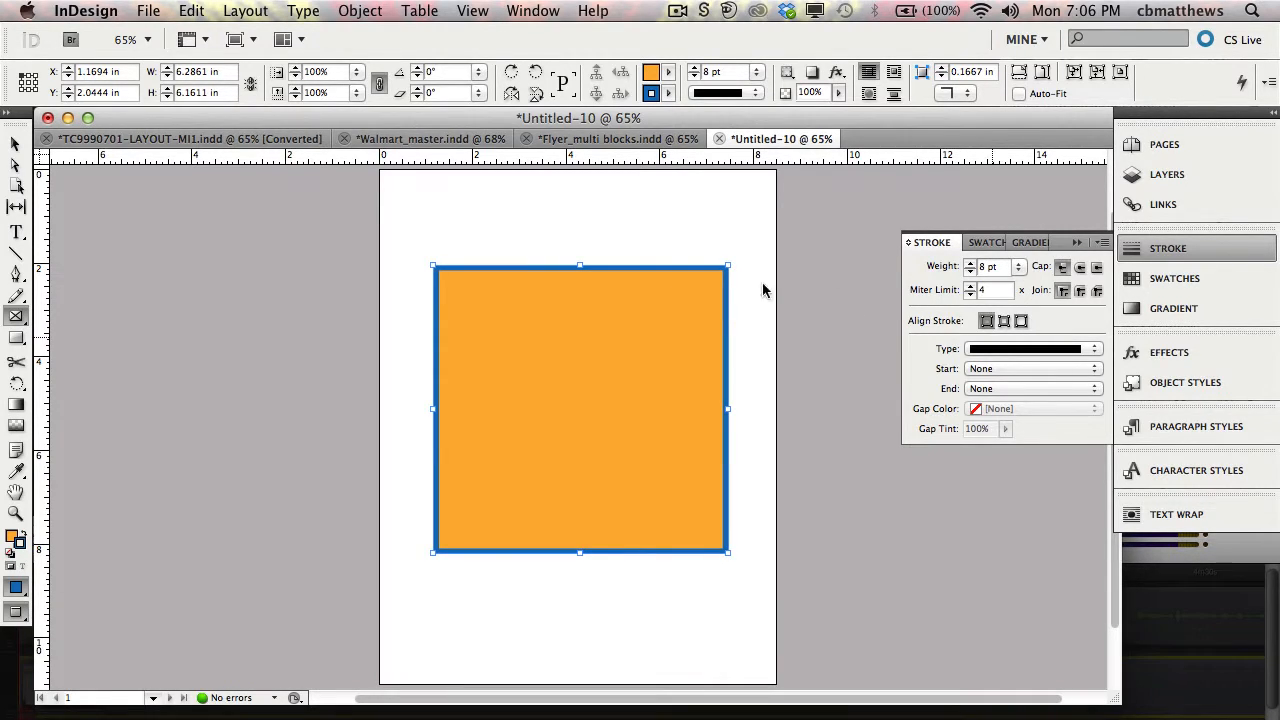
{"action": "left_click", "coordinate": [16, 143]}
{"action": "left_click", "coordinate": [250, 281]}
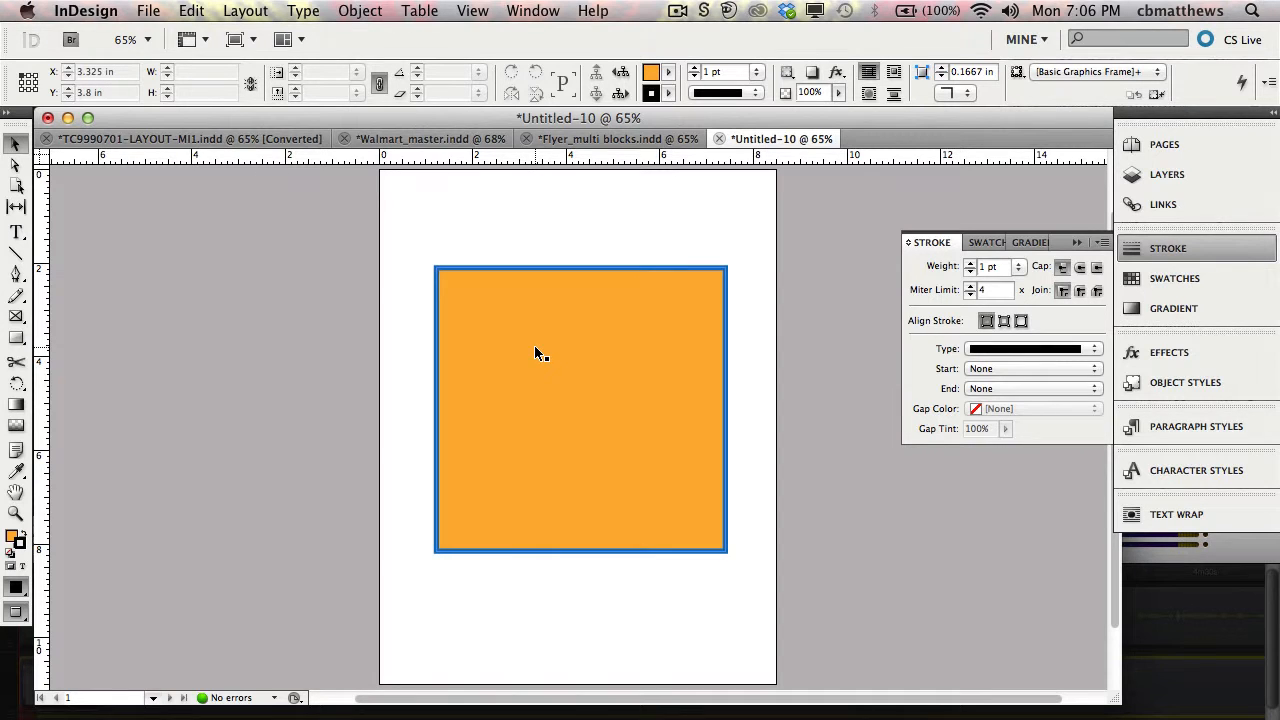
Step: Select the orange frame again and set its stroke color to None
{"action": "left_click", "coordinate": [1158, 282]}
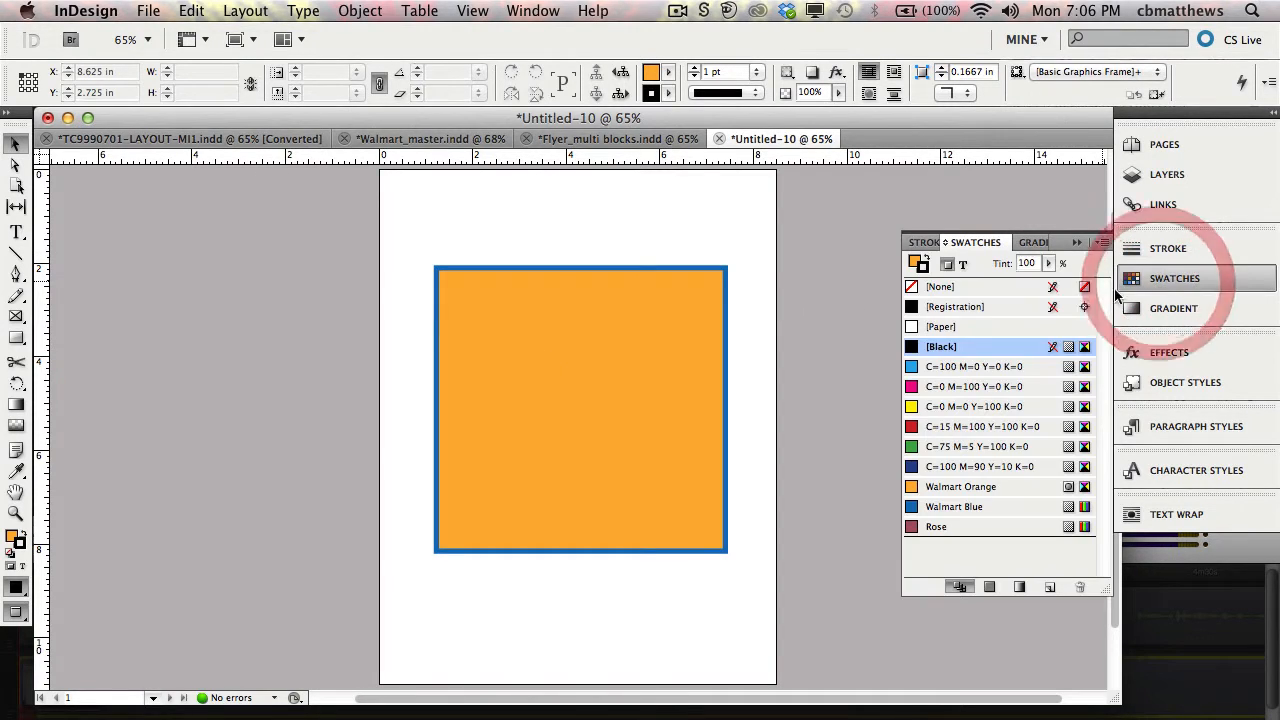
{"action": "left_click", "coordinate": [590, 355]}
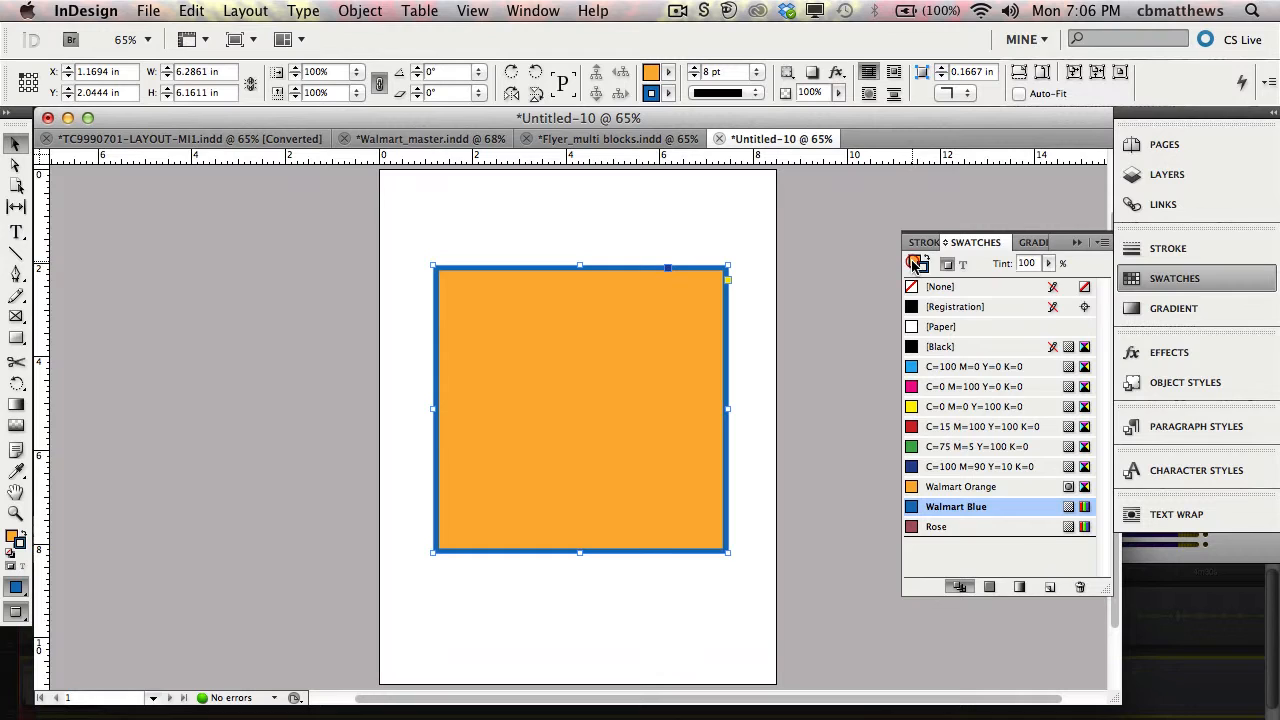
{"action": "left_click", "coordinate": [913, 263]}
{"action": "left_click", "coordinate": [913, 263]}
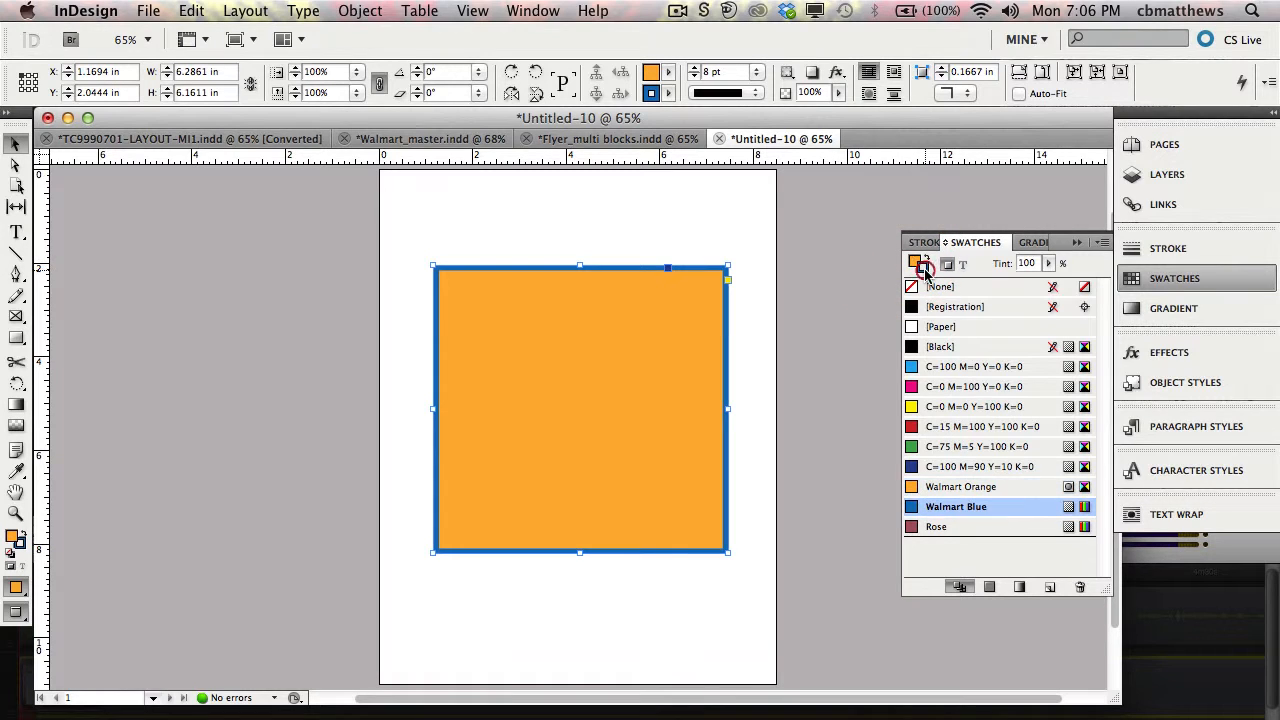
{"action": "left_click", "coordinate": [760, 325]}
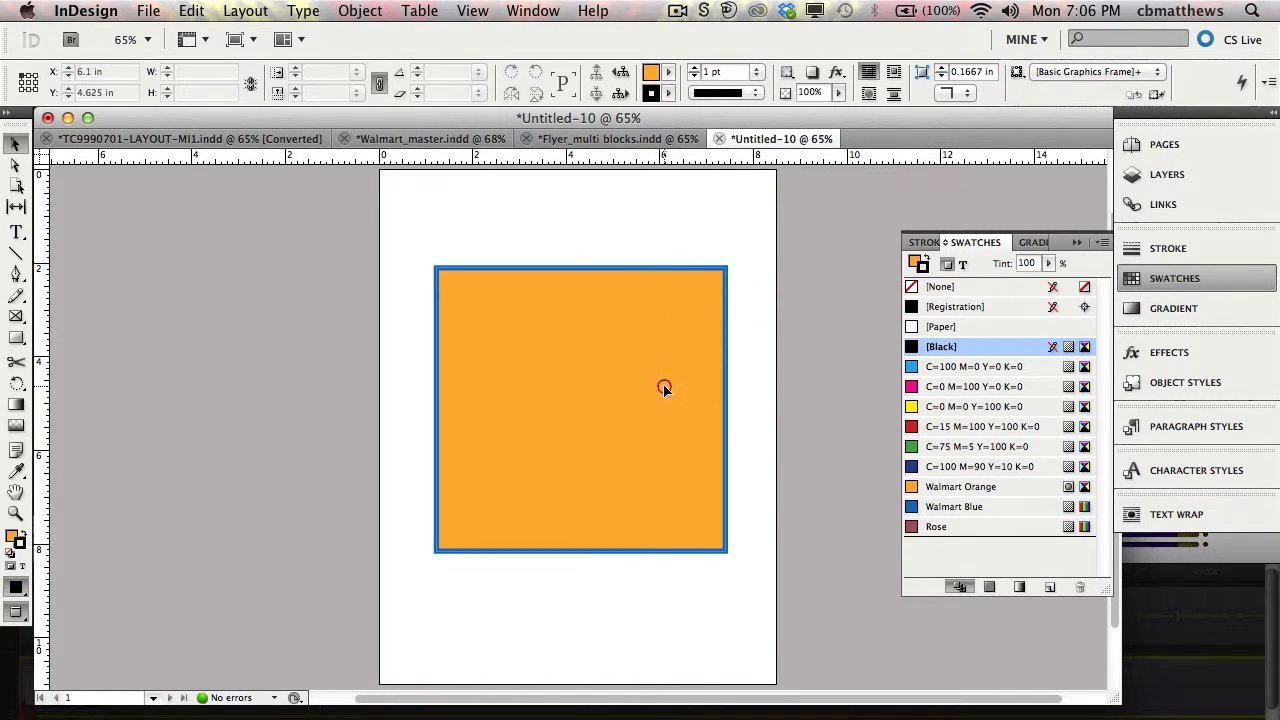
{"action": "left_click", "coordinate": [665, 390]}
{"action": "left_click", "coordinate": [918, 266]}
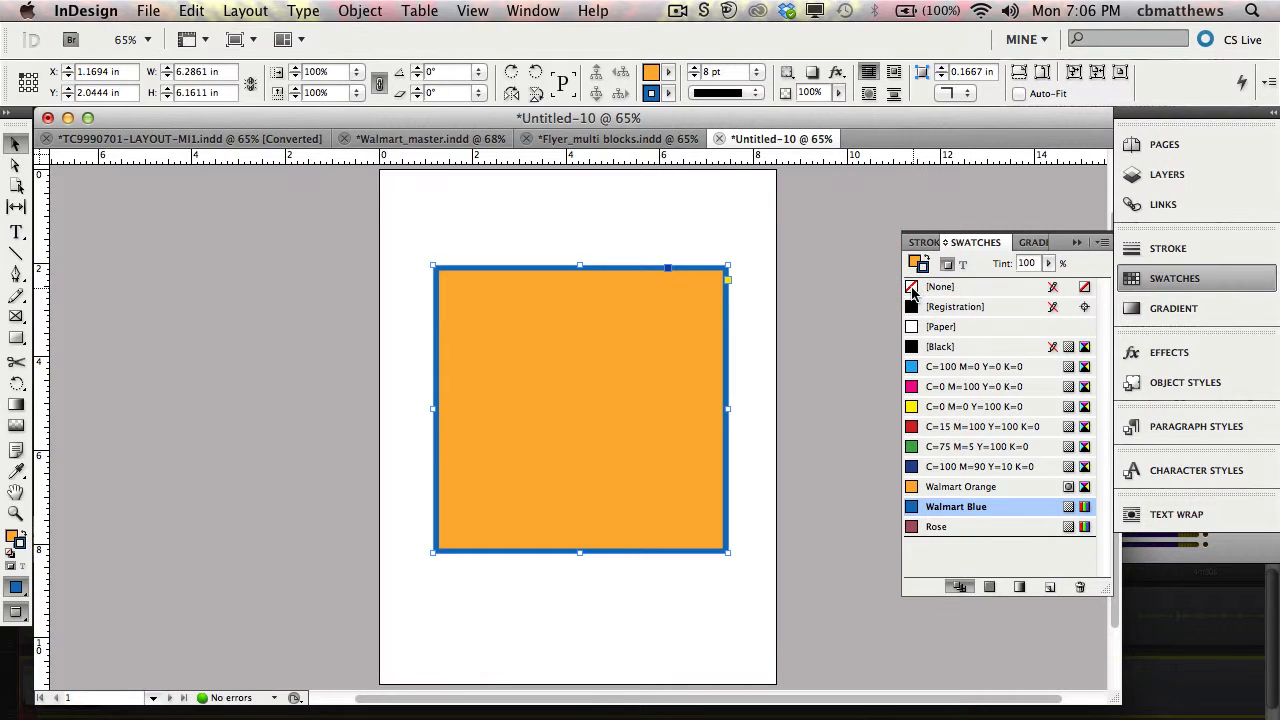
{"action": "left_click", "coordinate": [916, 287]}
{"action": "left_click", "coordinate": [741, 341]}
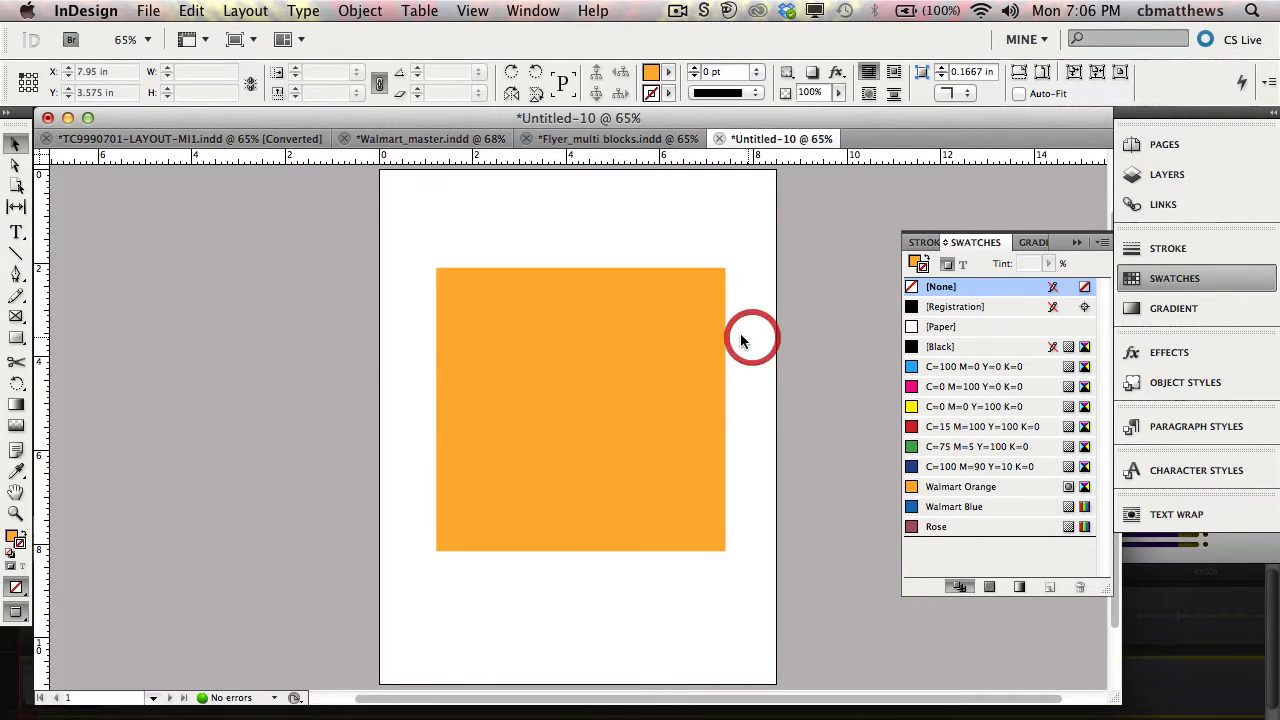
Step: Set the tint of the frame's Walmart Orange fill to 50%
{"action": "left_click", "coordinate": [660, 342]}
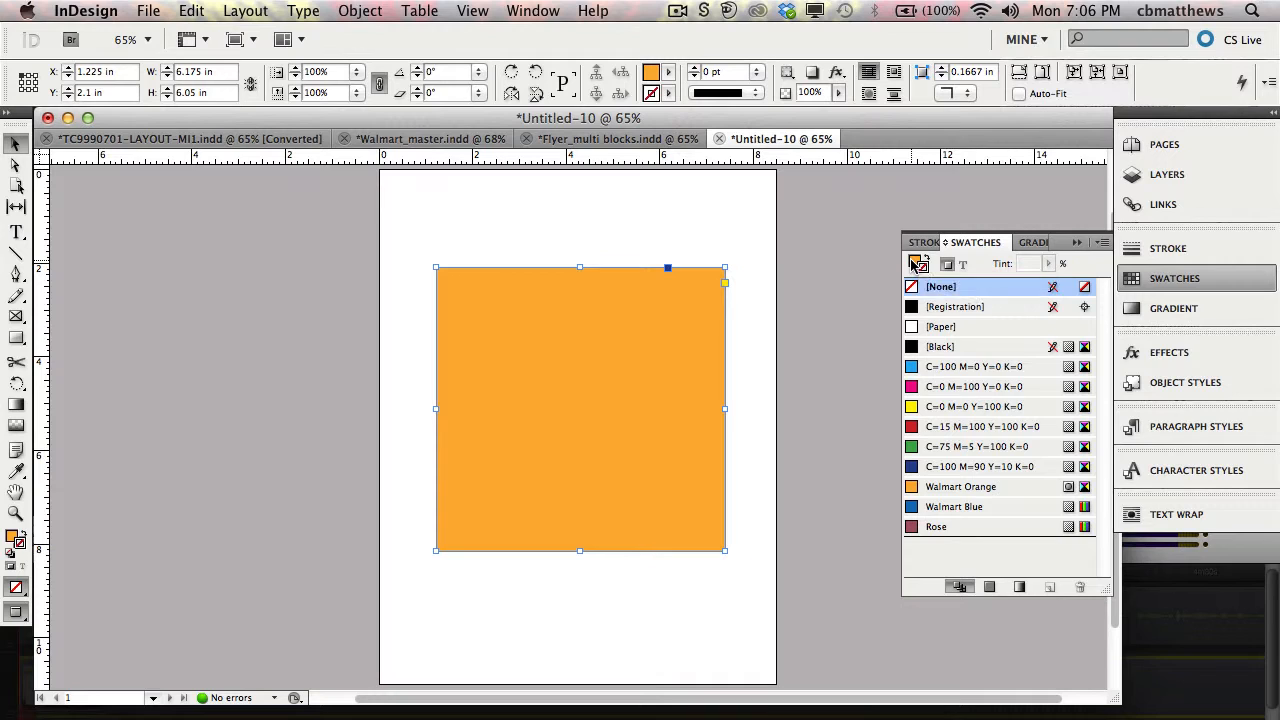
{"action": "left_click", "coordinate": [916, 263]}
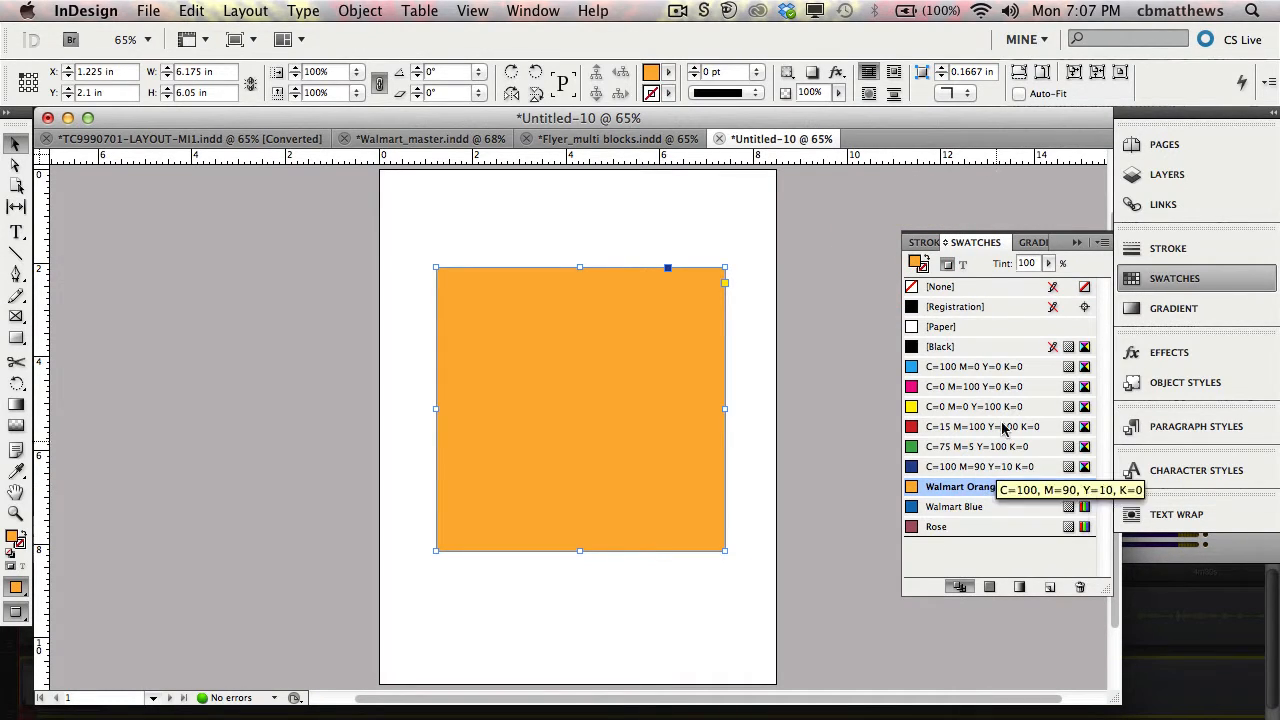
{"action": "double_click", "coordinate": [1024, 263]}
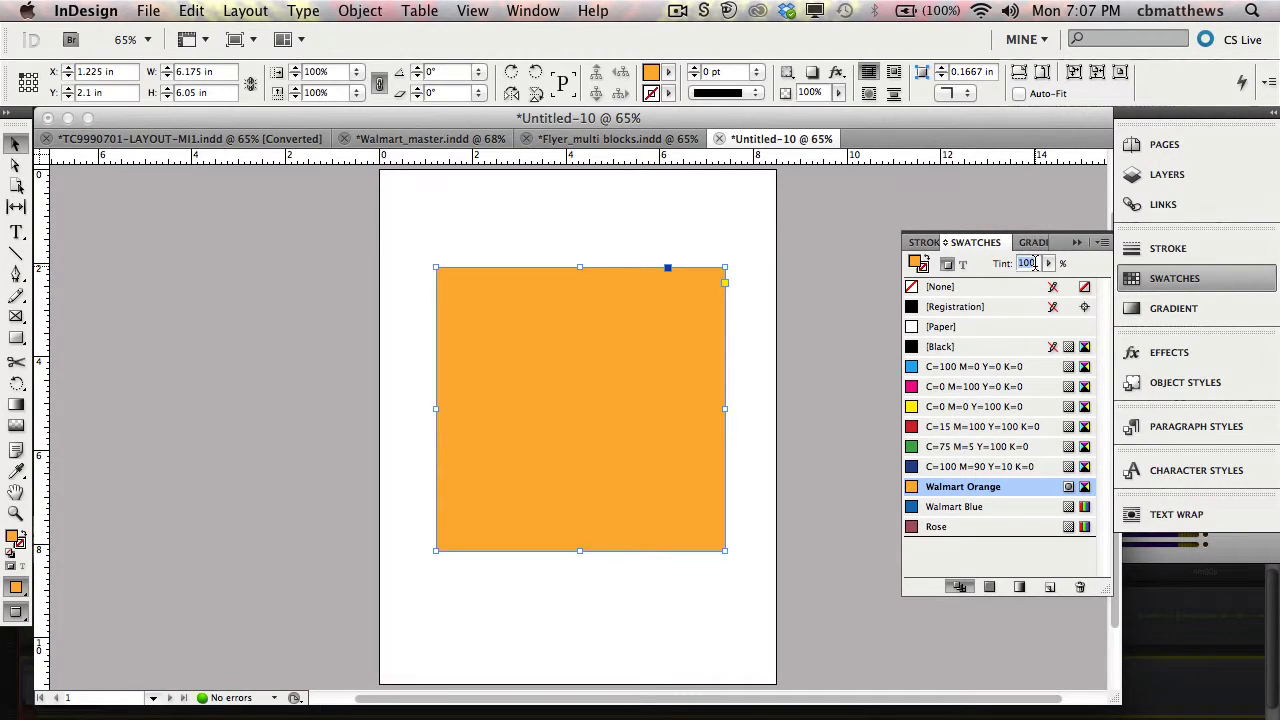
{"action": "type", "text": "50"}
{"action": "key", "text": "Return"}
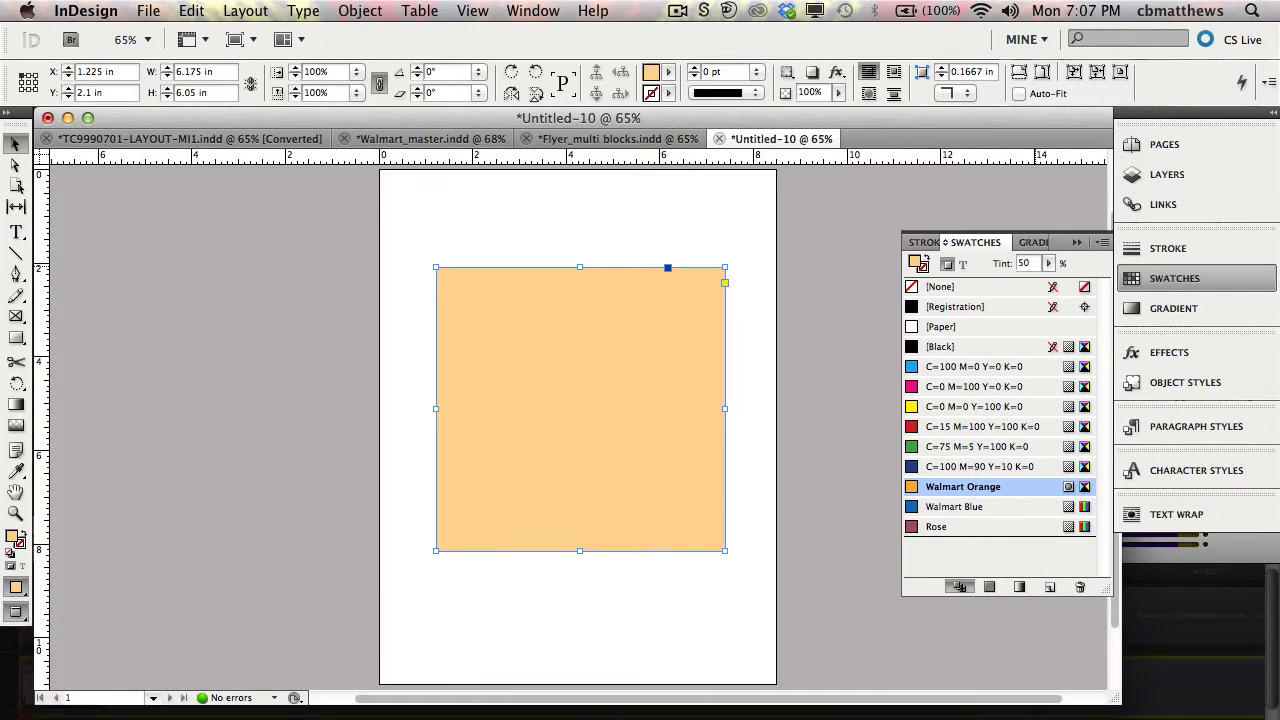
Step: Set the frame's fill tint to 20%
{"action": "double_click", "coordinate": [1030, 261]}
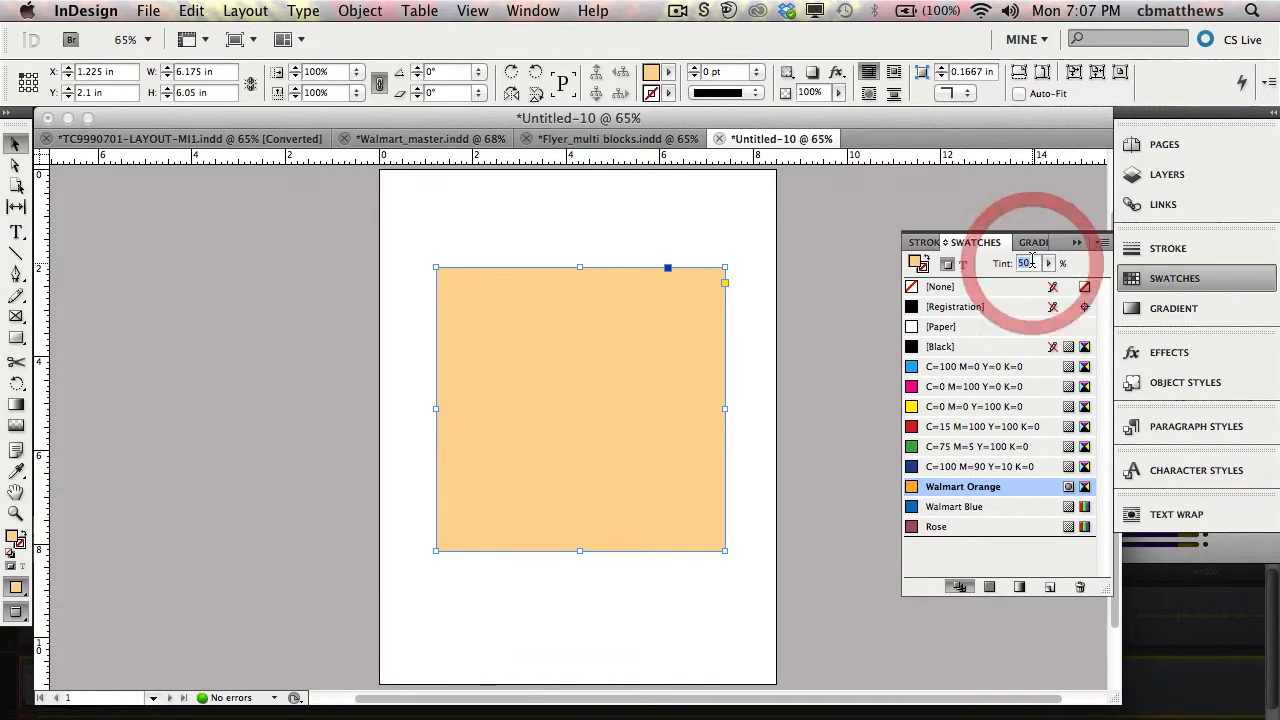
{"action": "type", "text": "20"}
{"action": "key", "text": "Return"}
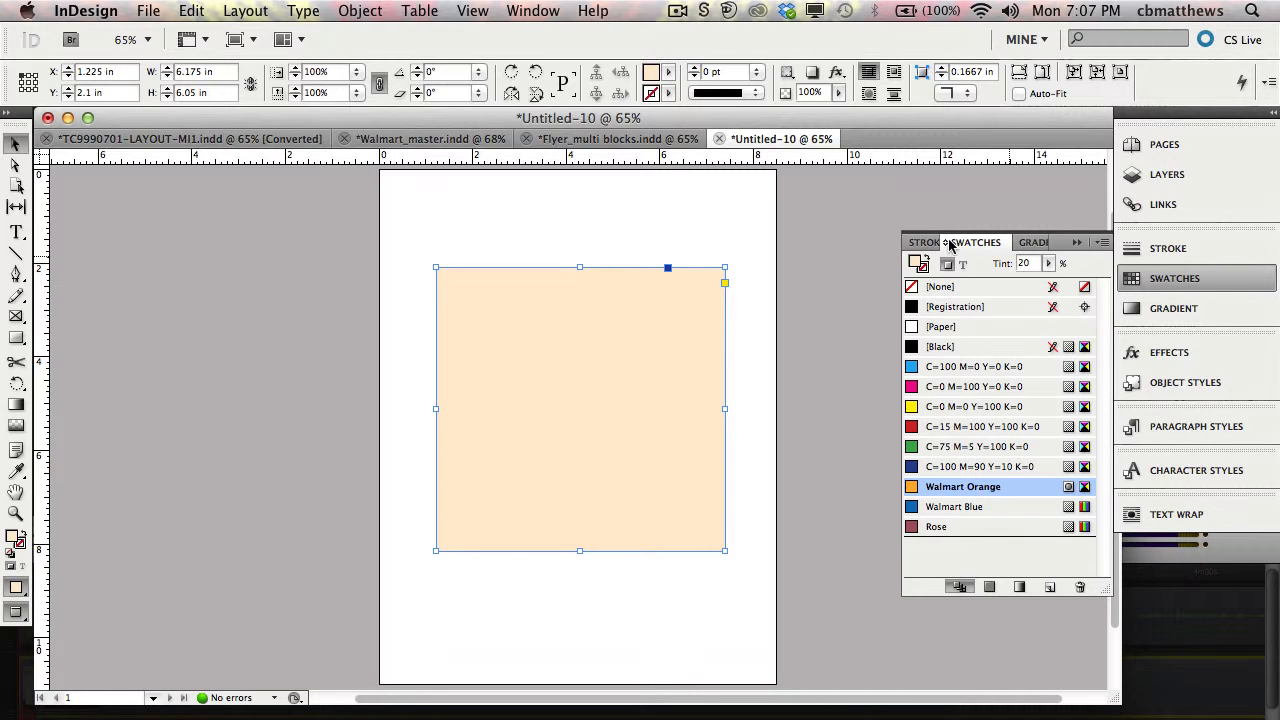
Step: Delete the tinted square frame from the page
{"action": "left_click", "coordinate": [293, 237]}
{"action": "left_click", "coordinate": [476, 291]}
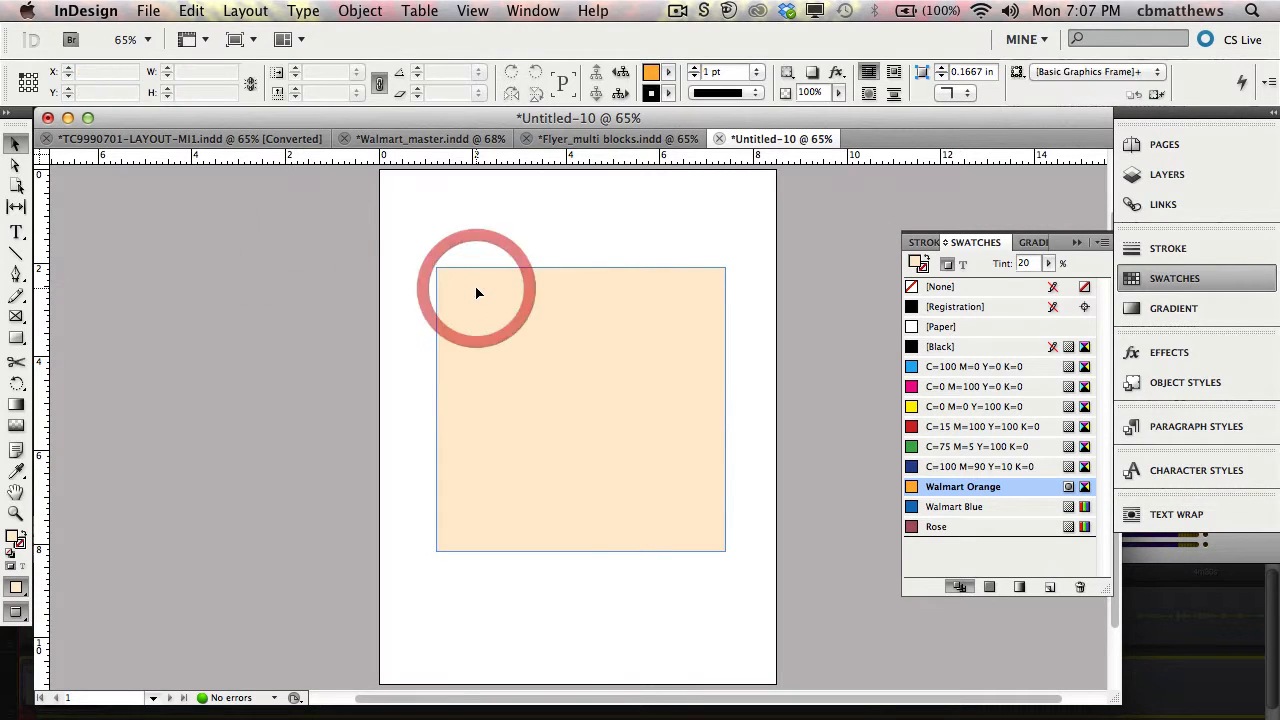
{"action": "key", "text": "BackSpace"}
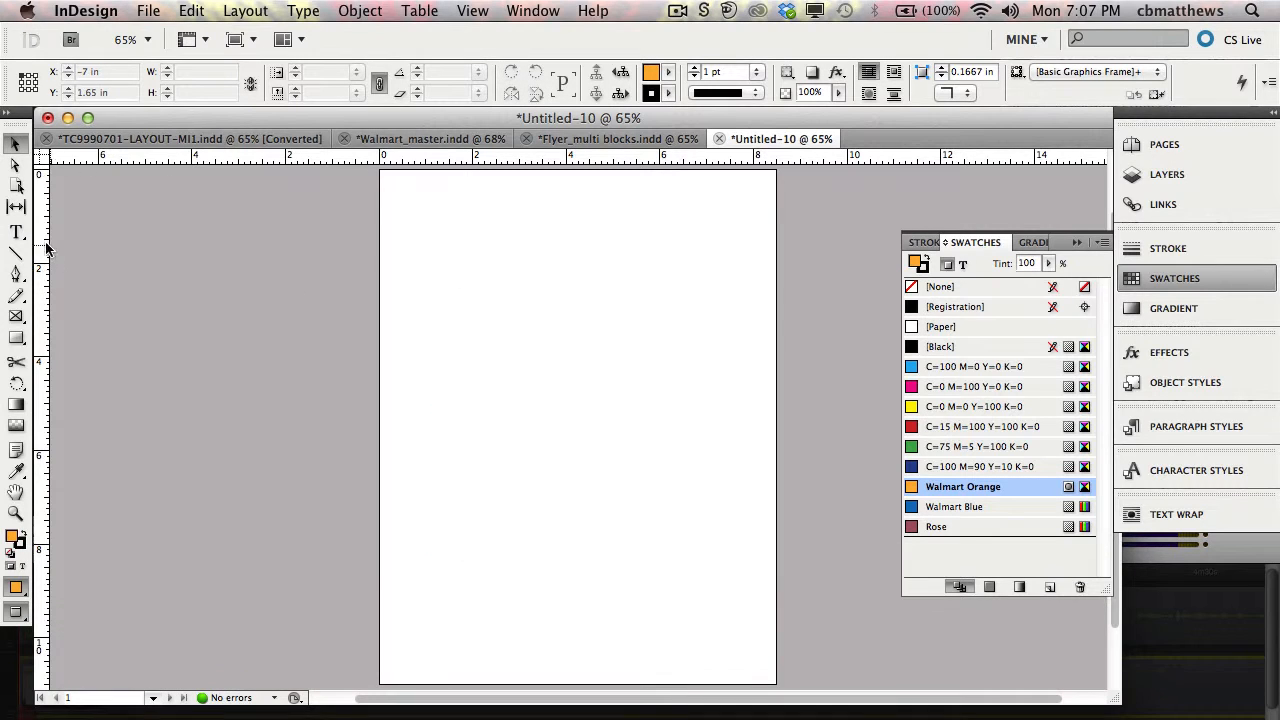
Step: Create a text frame about 6 in wide and 5.1 in high on the page, containing the text "The quick brown fox"
{"action": "left_click", "coordinate": [16, 232]}
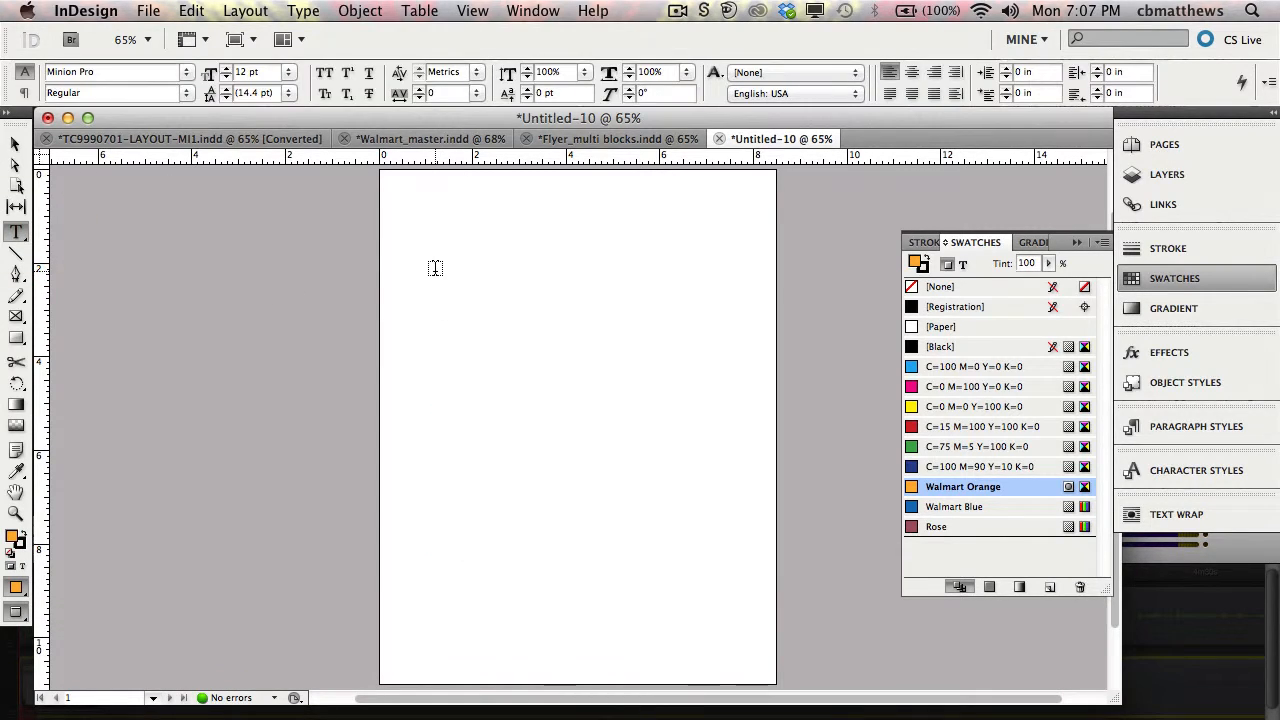
{"action": "left_click_drag", "start_coordinate": [435, 271], "coordinate": [717, 507]}
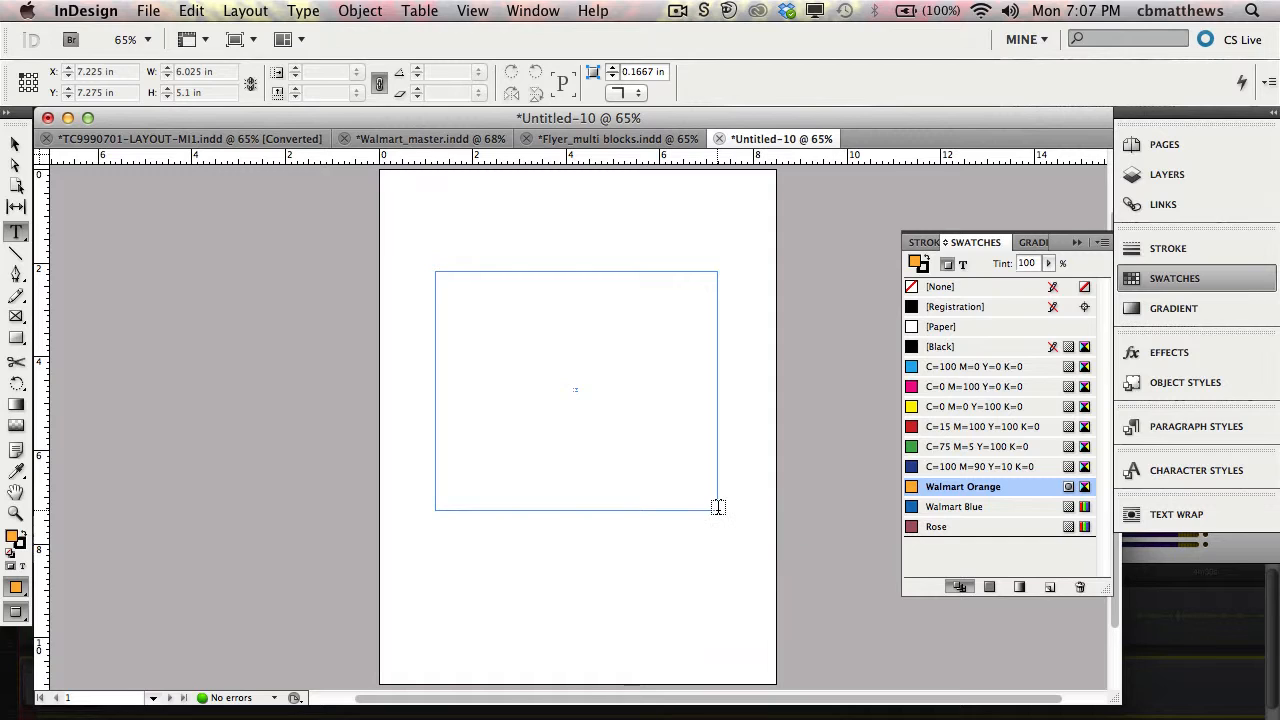
{"action": "key", "text": "super+v"}
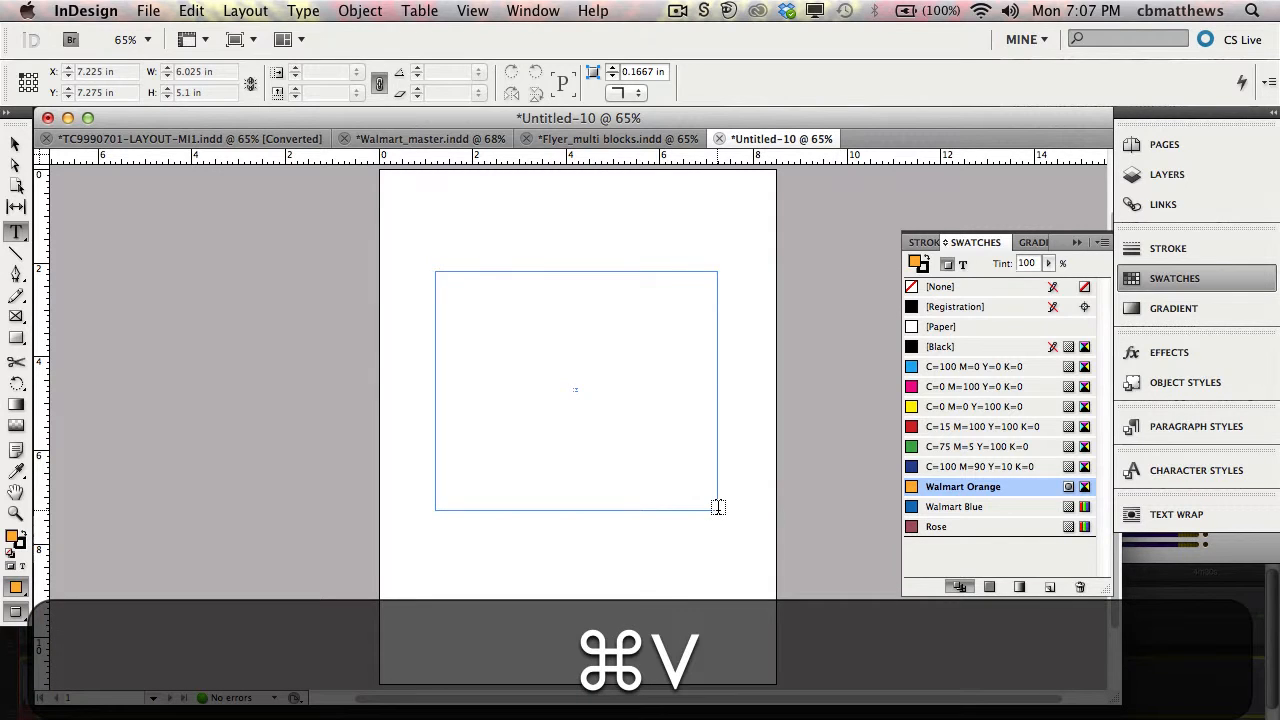
{"action": "left_click", "coordinate": [532, 292]}
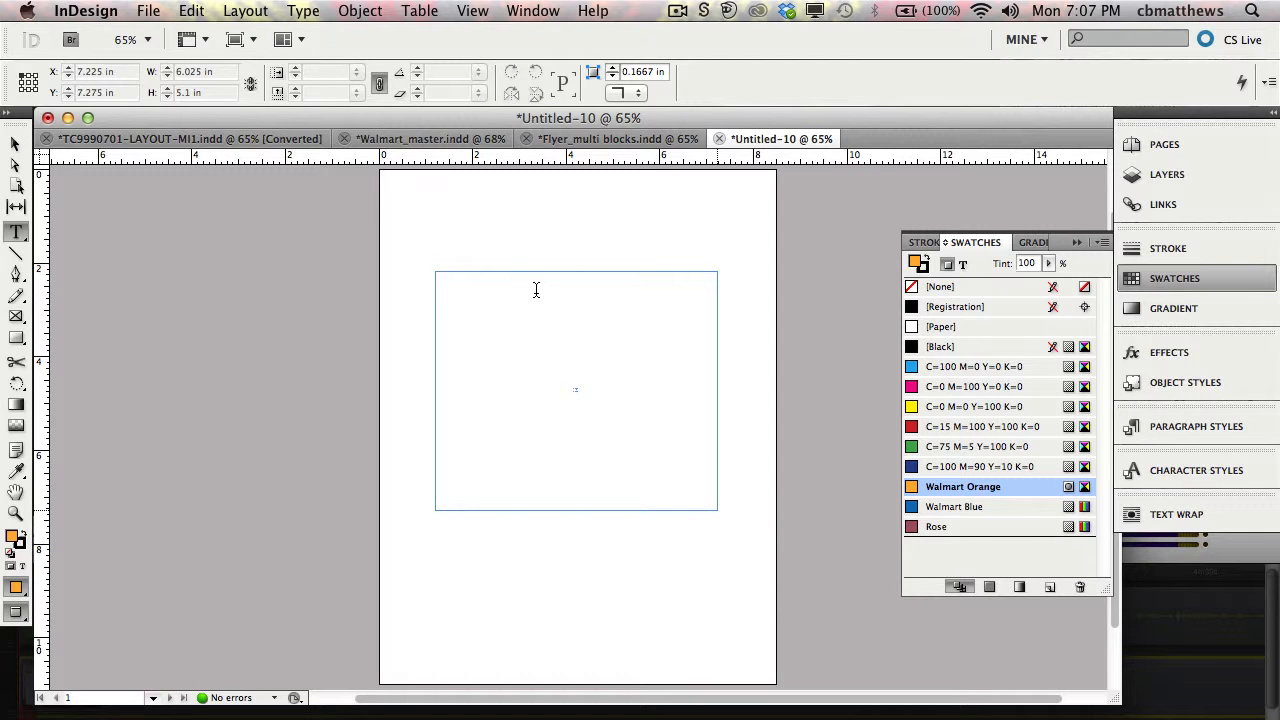
{"action": "left_click", "coordinate": [535, 290]}
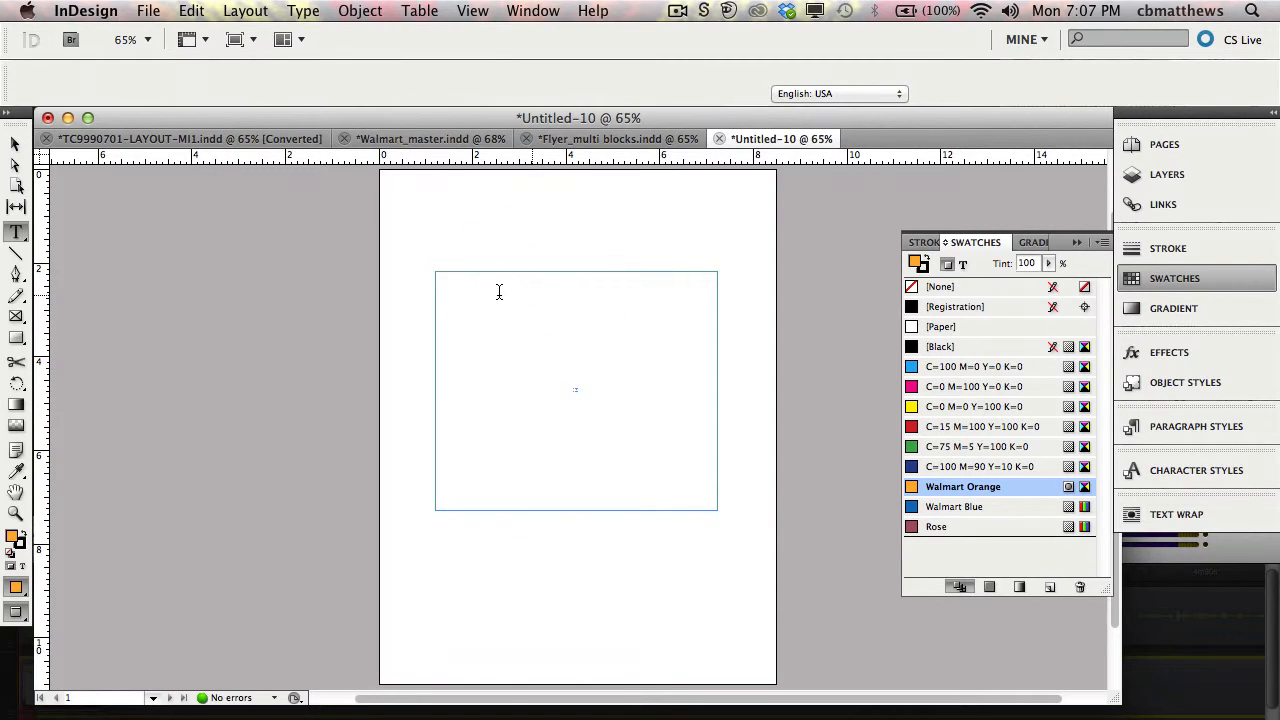
{"action": "left_click", "coordinate": [494, 295]}
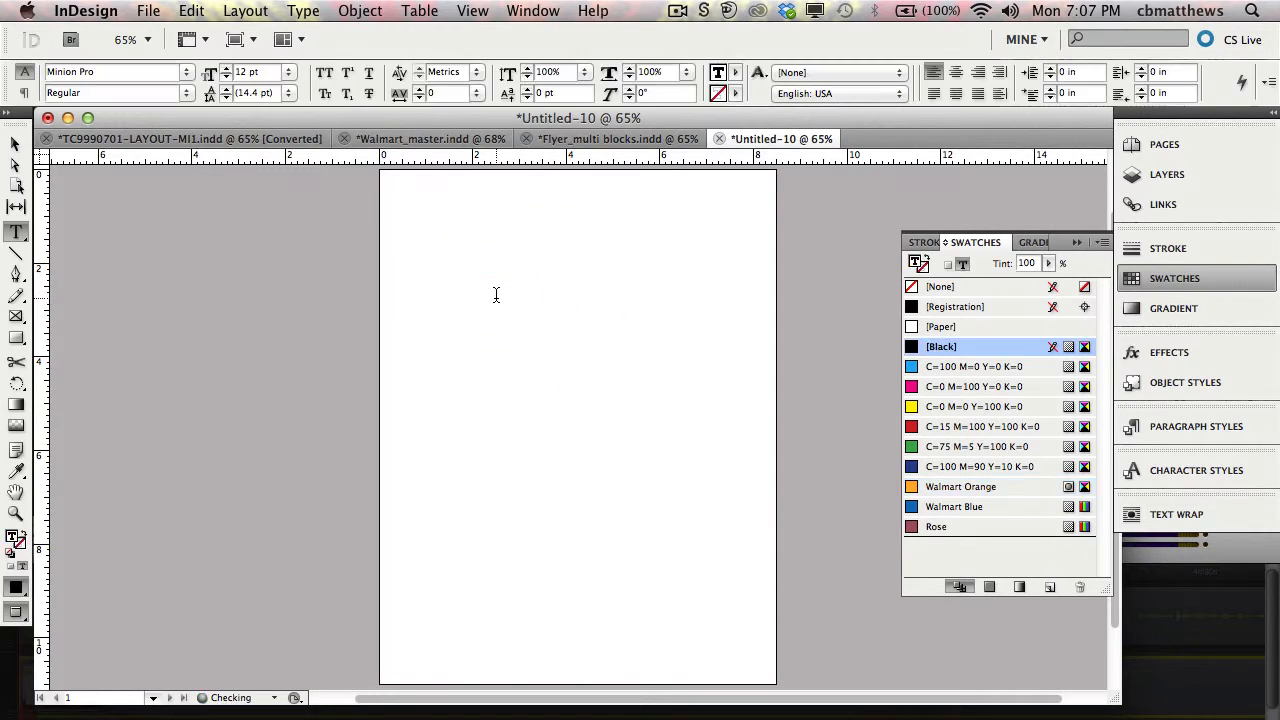
{"action": "type", "text": "The quick "}
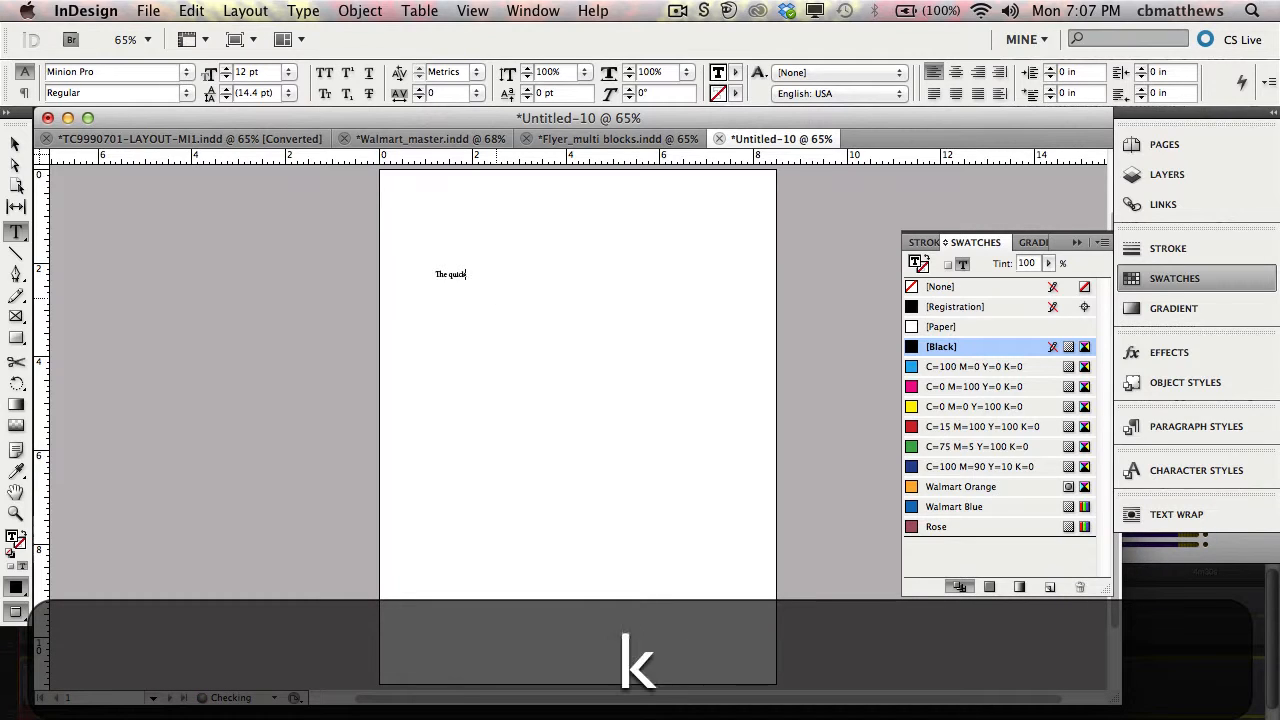
{"action": "type", "text": "brown fox"}
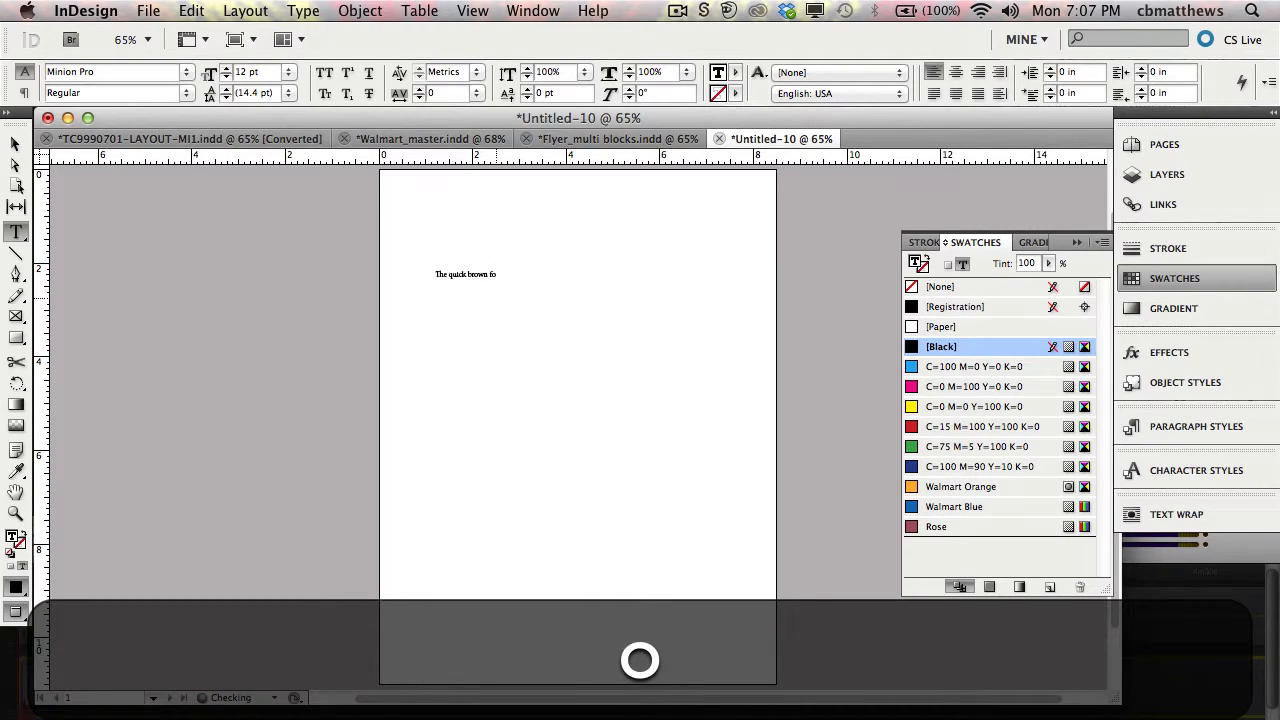
Step: Select all the text in the frame and enlarge it to 98 pt
{"action": "key", "text": "super+a"}
{"action": "key", "text": "shift+super+a"}
{"action": "key", "text": "shift+super+period"}
{"action": "key", "text": "shift+super+period"}
{"action": "key", "text": "shift+super+period"}
{"action": "key", "text": "shift+super+period"}
{"action": "key", "text": "shift+super+period"}
{"action": "key", "text": "shift+super+period"}
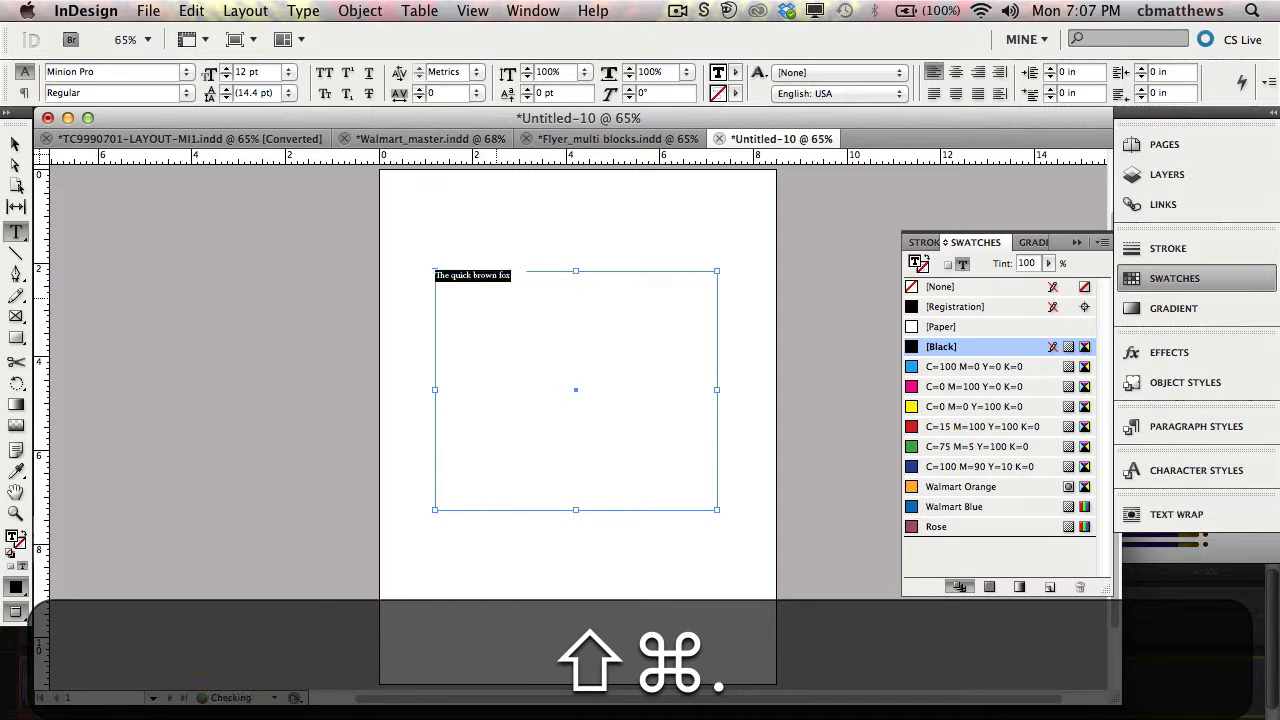
{"action": "key", "text": "shift+super+period"}
{"action": "key", "text": "shift+super+period"}
{"action": "key", "text": "shift+super+period"}
{"action": "key", "text": "shift+super+period"}
{"action": "key", "text": "shift+super+period"}
{"action": "key", "text": "shift+super+period"}
{"action": "key", "text": "shift+super+period"}
{"action": "key", "text": "shift+super+period"}
{"action": "key", "text": "shift+super+period"}
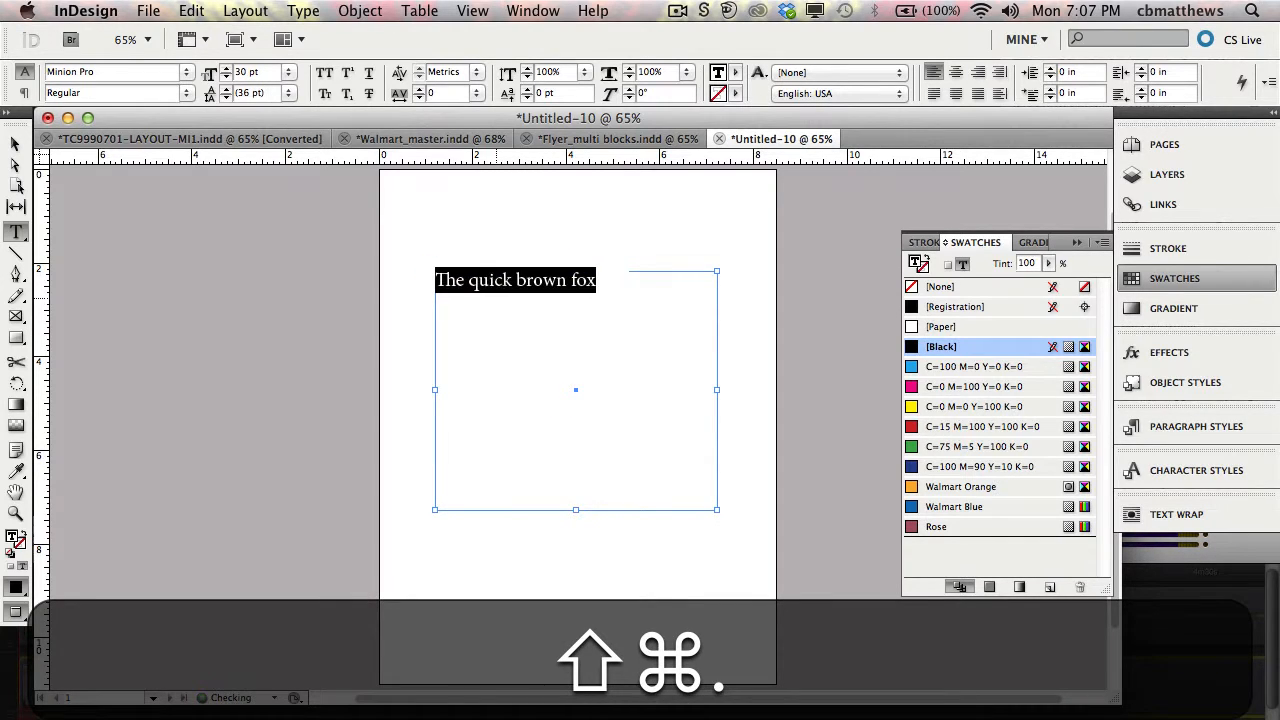
{"action": "key", "text": "shift+super+period"}
{"action": "key", "text": "shift+super+period"}
{"action": "key", "text": "shift+super+period"}
{"action": "key", "text": "shift+super+period"}
{"action": "key", "text": "shift+super+period"}
{"action": "key", "text": "shift+super+period"}
{"action": "key", "text": "shift+super+period"}
{"action": "key", "text": "shift+super+period"}
{"action": "key", "text": "shift+super+period"}
{"action": "key", "text": "shift+super+period"}
{"action": "key", "text": "shift+super+period"}
{"action": "key", "text": "shift+super+period"}
{"action": "key", "text": "shift+super+period"}
{"action": "key", "text": "shift+super+period"}
{"action": "key", "text": "shift+super+period"}
{"action": "key", "text": "shift+super+period"}
{"action": "key", "text": "shift+super+period"}
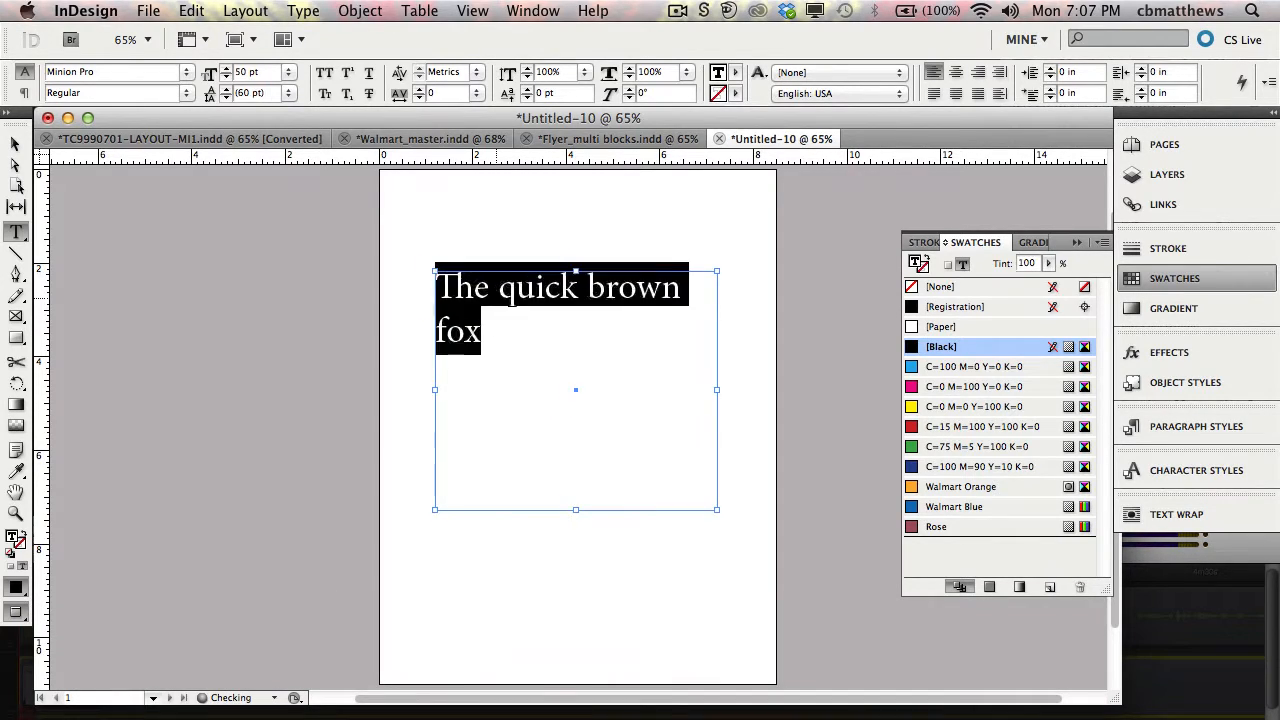
{"action": "key", "text": "shift+super+period"}
{"action": "key", "text": "shift+super+period"}
{"action": "key", "text": "shift+super+period"}
{"action": "key", "text": "shift+super+period"}
{"action": "key", "text": "shift+super+period"}
{"action": "key", "text": "shift+super+period"}
{"action": "key", "text": "shift+super+period"}
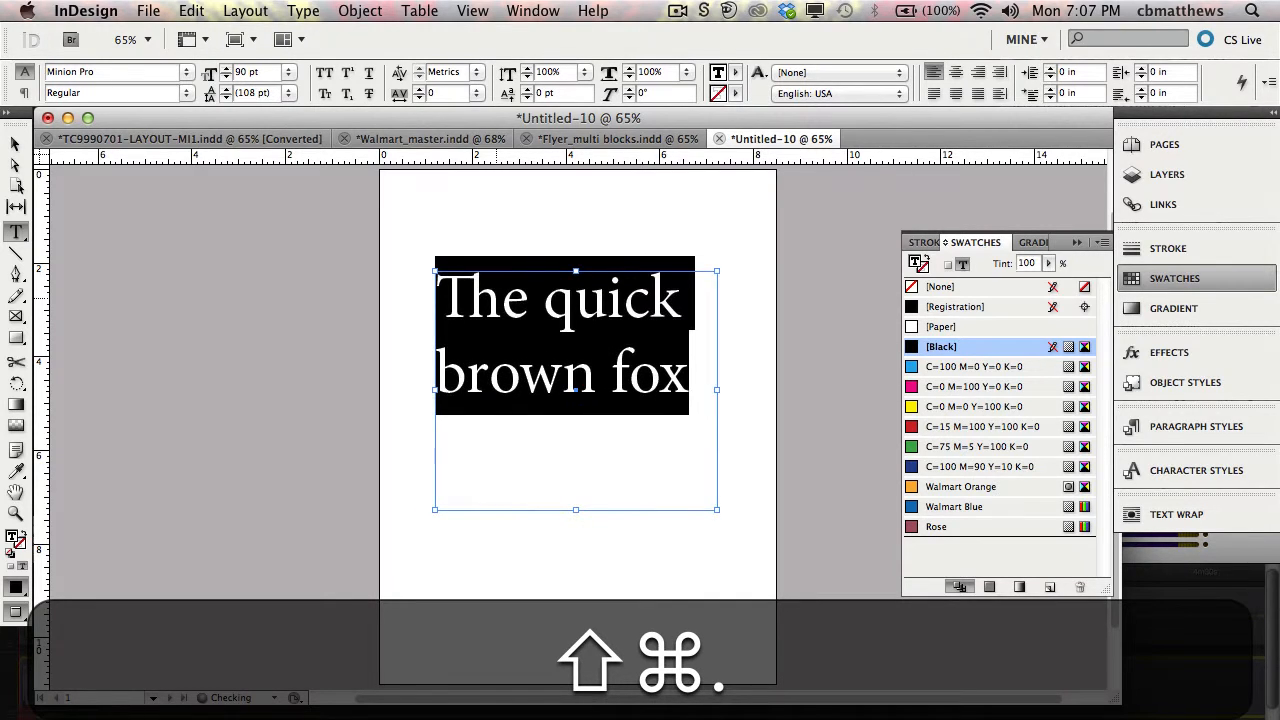
{"action": "key", "text": "shift+super+period"}
{"action": "key", "text": "shift+super+period"}
{"action": "key", "text": "shift+super+period"}
{"action": "key", "text": "shift+super+period"}
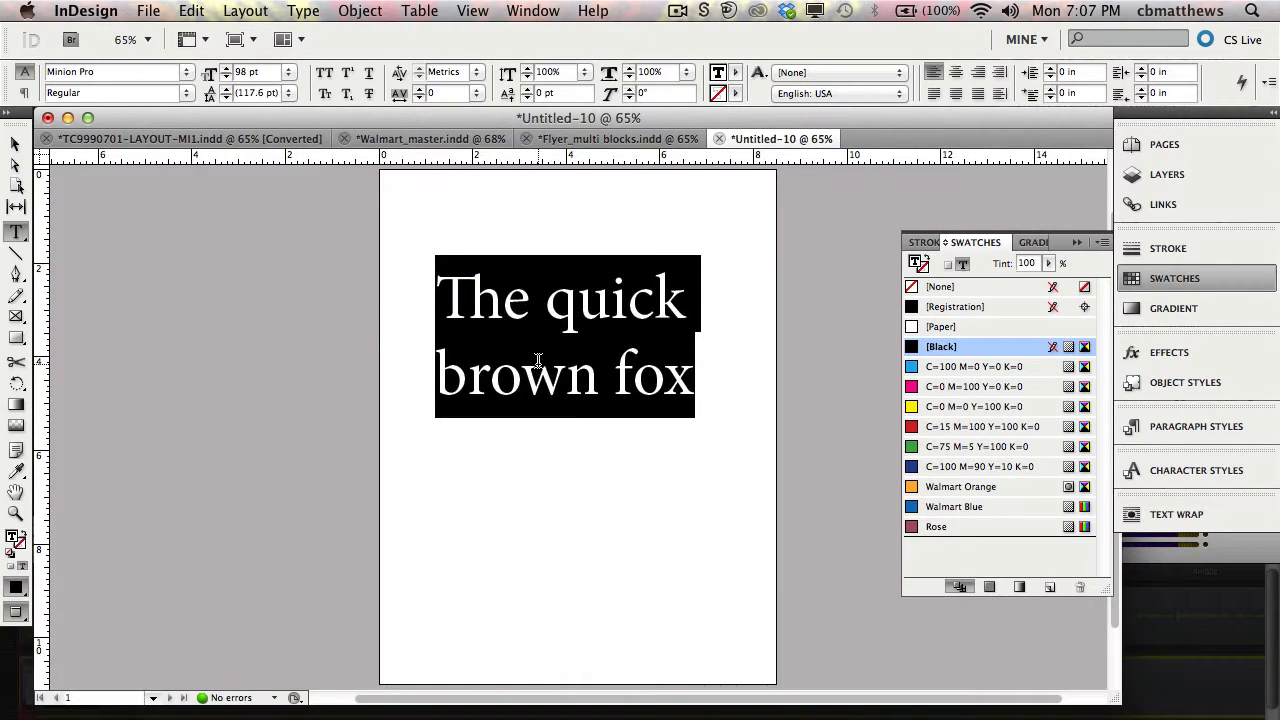
Step: Tighten the leading of the selected "The quick brown fox" text to 85.6 pt
{"action": "key", "text": "alt"}
{"action": "key", "text": "alt+Up"}
{"action": "key", "text": "alt+Up"}
{"action": "key", "text": "alt+Up"}
{"action": "key", "text": "alt+Up"}
{"action": "key", "text": "alt+Up"}
{"action": "key", "text": "alt+Up"}
{"action": "key", "text": "alt+Up"}
{"action": "key", "text": "alt+Up"}
{"action": "key", "text": "alt+Up"}
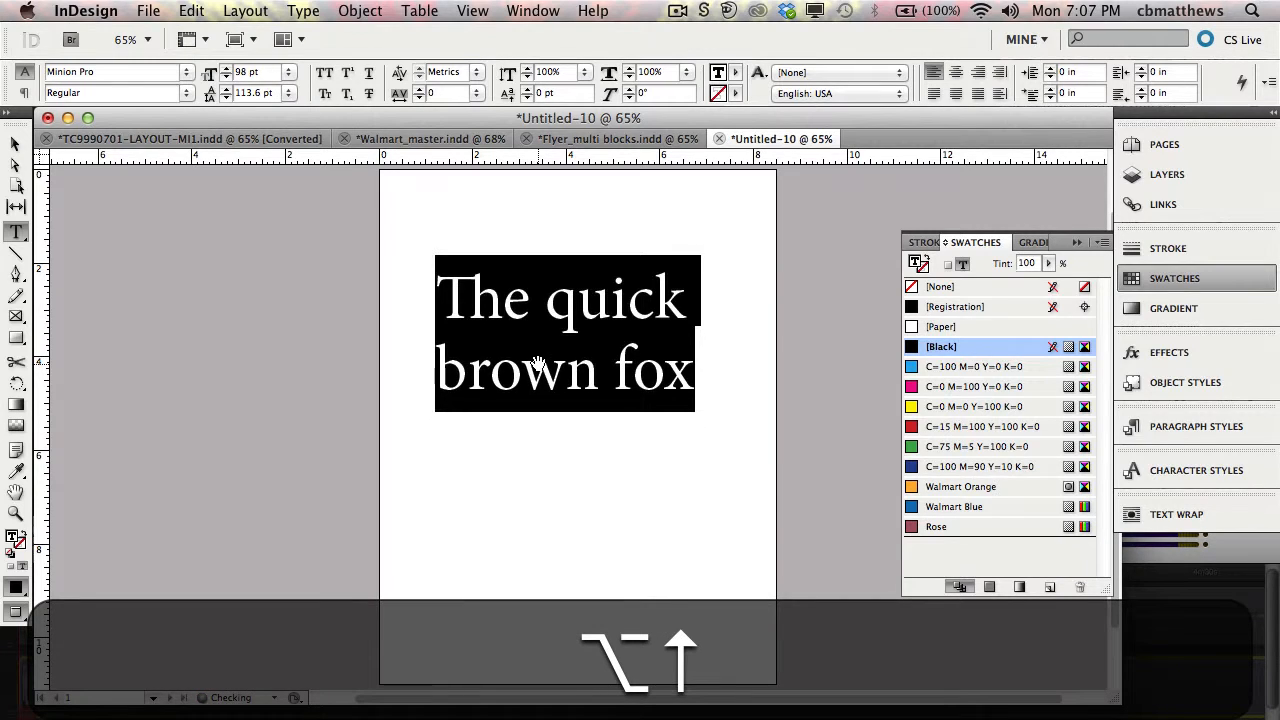
{"action": "key", "text": "alt+Up"}
{"action": "key", "text": "alt+Up"}
{"action": "key", "text": "alt+Up"}
{"action": "key", "text": "alt+Up"}
{"action": "key", "text": "alt+Up"}
{"action": "key", "text": "alt+Up"}
{"action": "key", "text": "alt+Up"}
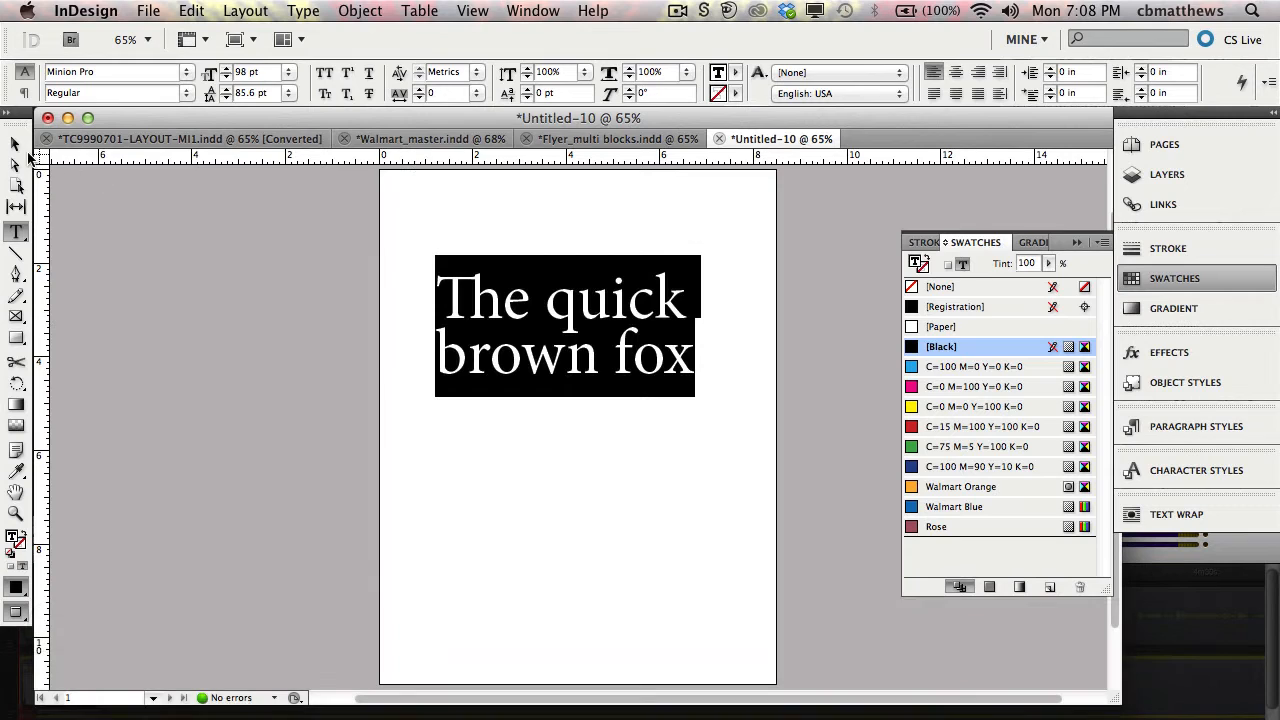
Step: Shorten the text frame from its lower edge to about 2.7 in high, keeping both lines of text inside
{"action": "left_click", "coordinate": [15, 143]}
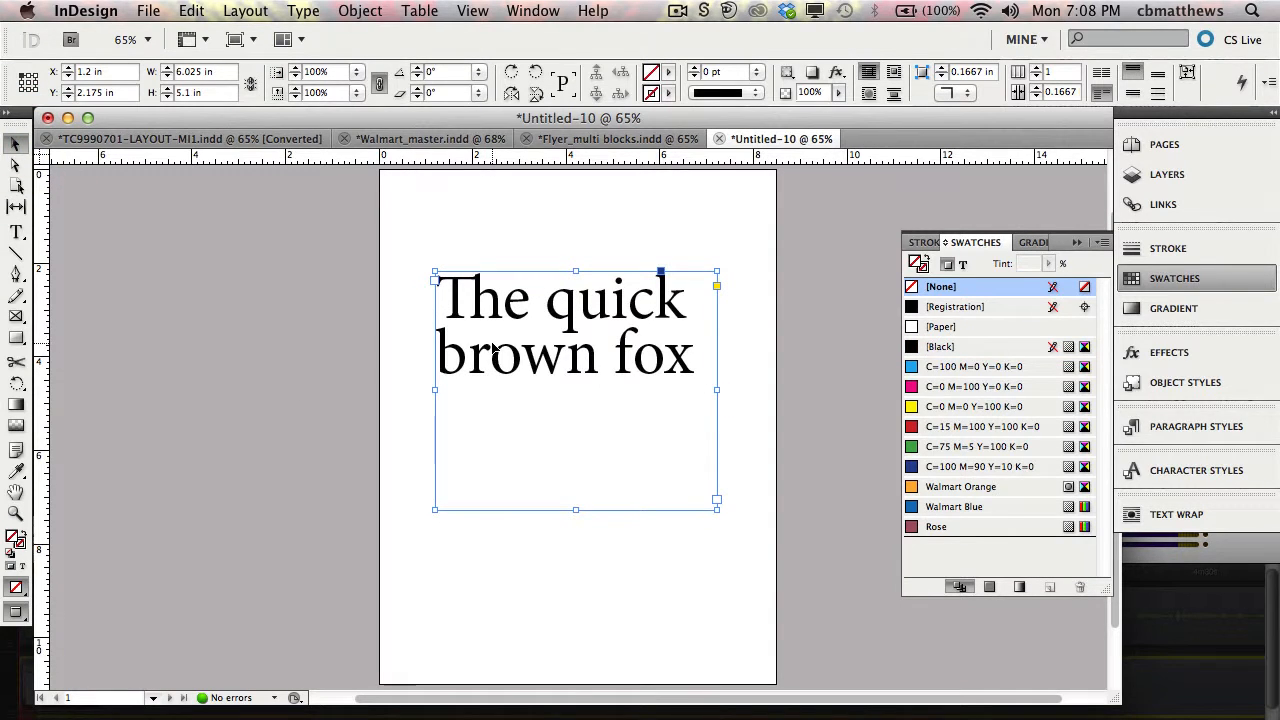
{"action": "left_click_drag", "start_coordinate": [576, 512], "coordinate": [576, 396]}
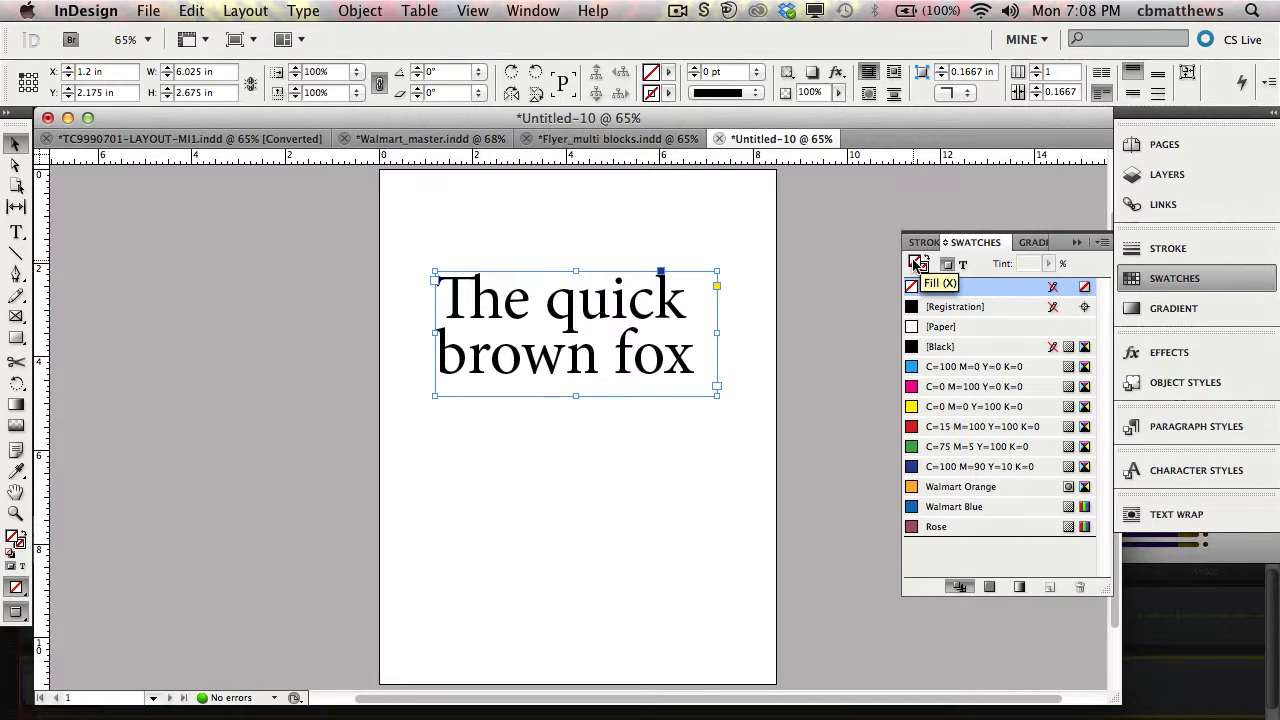
Step: Try a Walmart Orange fill on the text frame and undo it
{"action": "left_click", "coordinate": [912, 486]}
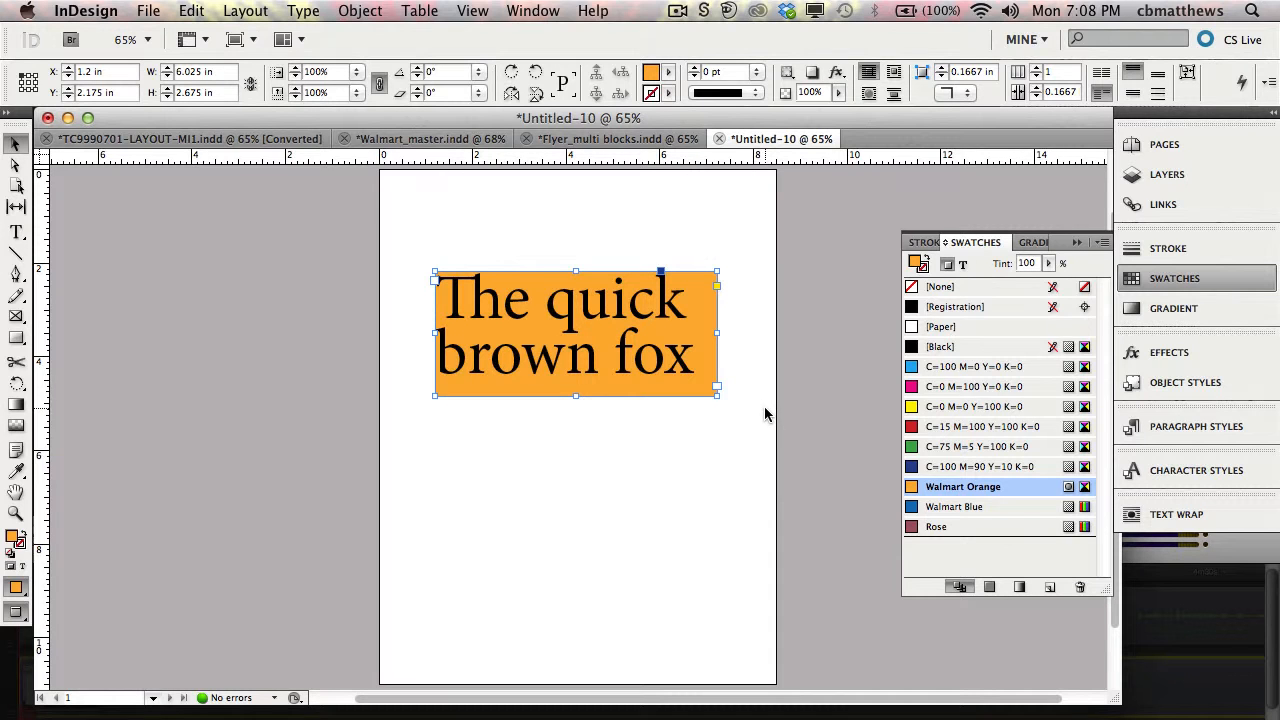
{"action": "key", "text": "super+z"}
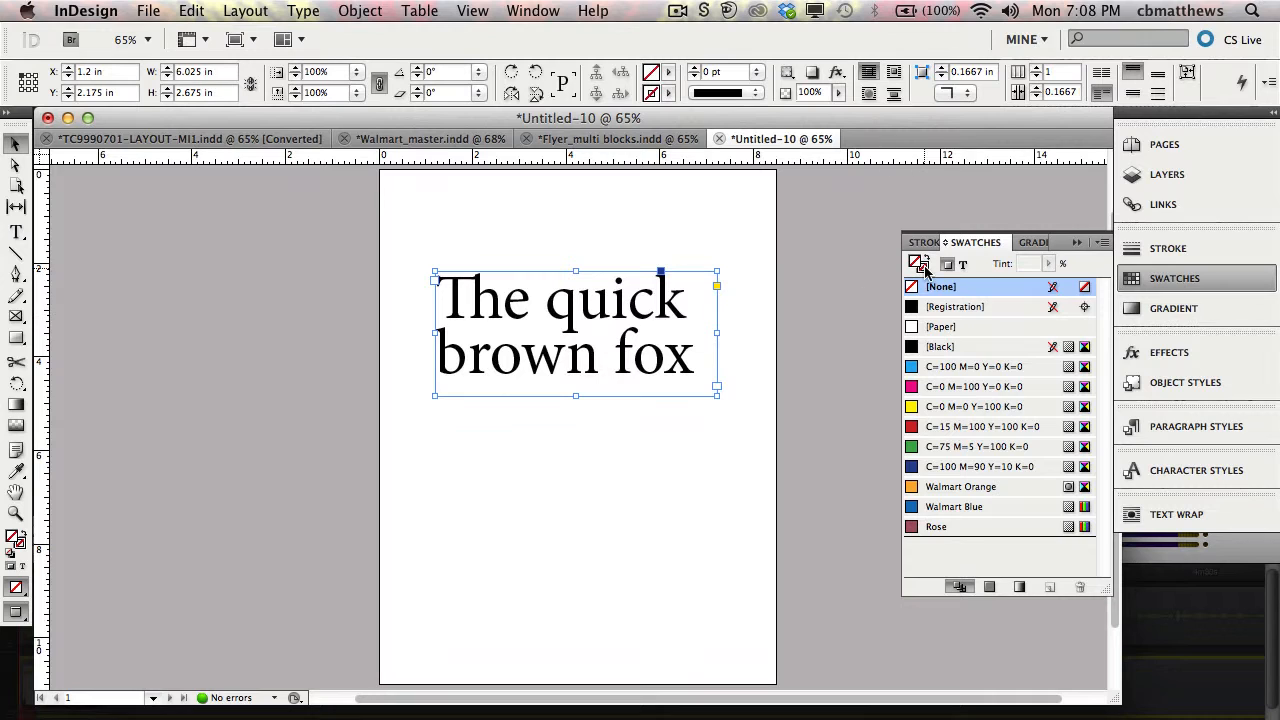
Step: Try a Walmart Blue stroke with an 8 pt weight on the text frame, undo the weight change and deselect the frame
{"action": "left_click", "coordinate": [920, 264]}
{"action": "left_click", "coordinate": [935, 508]}
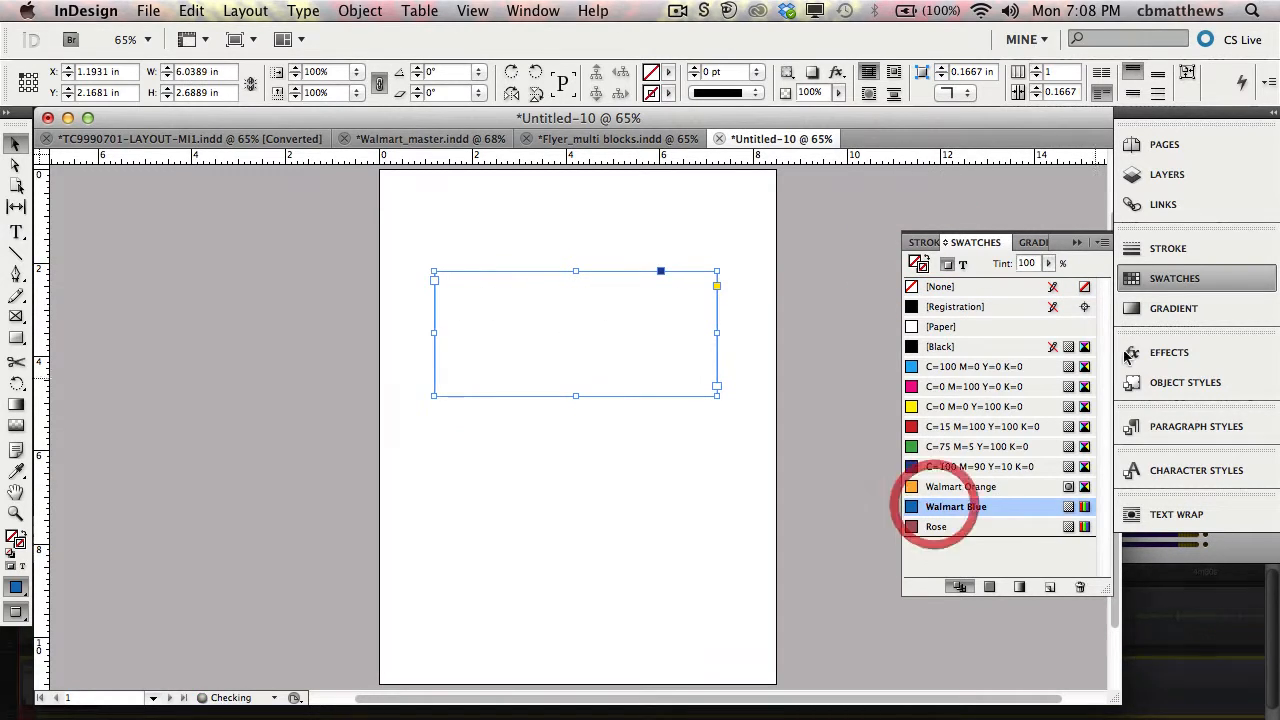
{"action": "left_click", "coordinate": [1160, 250]}
{"action": "left_click", "coordinate": [1160, 250]}
{"action": "left_click", "coordinate": [1162, 250]}
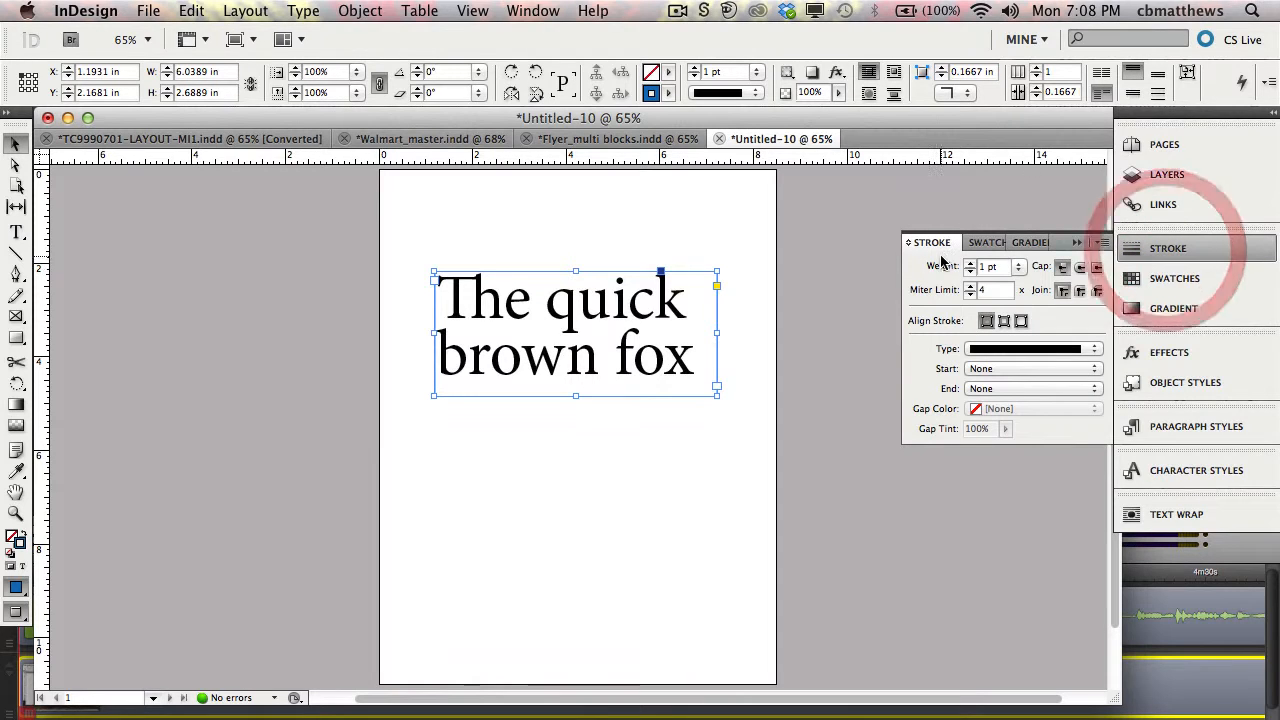
{"action": "left_click", "coordinate": [937, 258]}
{"action": "type", "text": "8"}
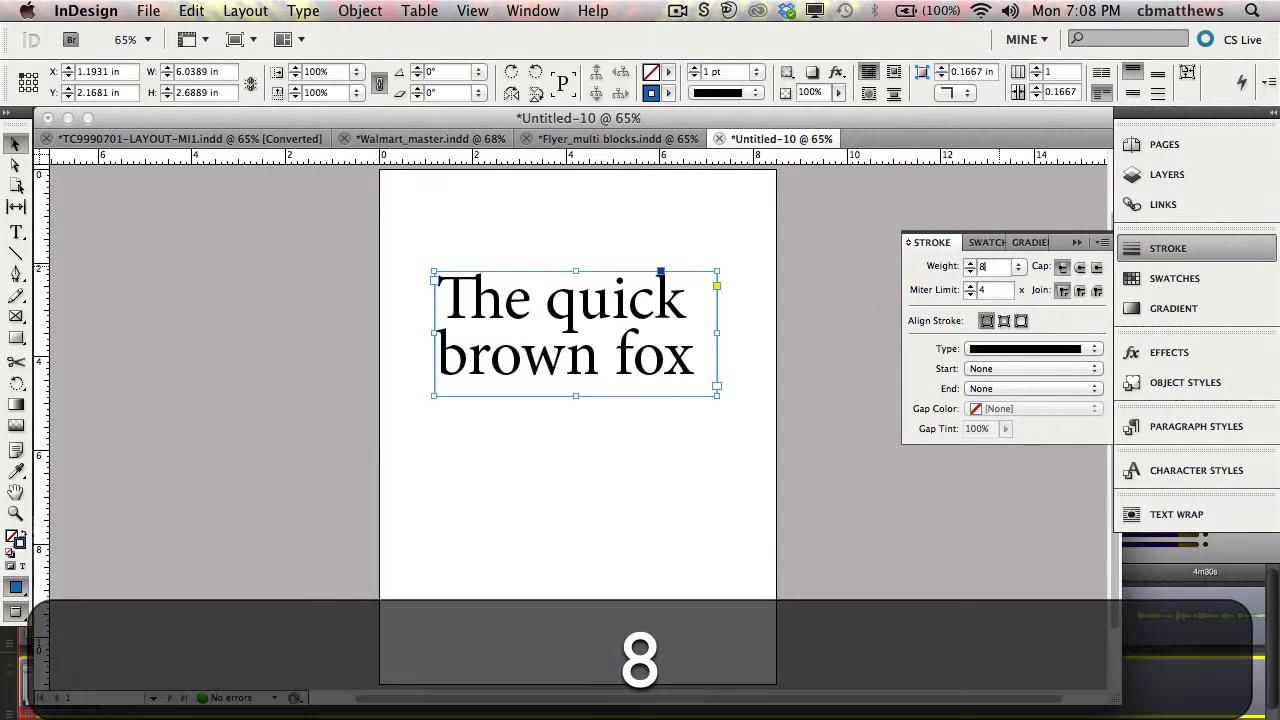
{"action": "key", "text": "Return"}
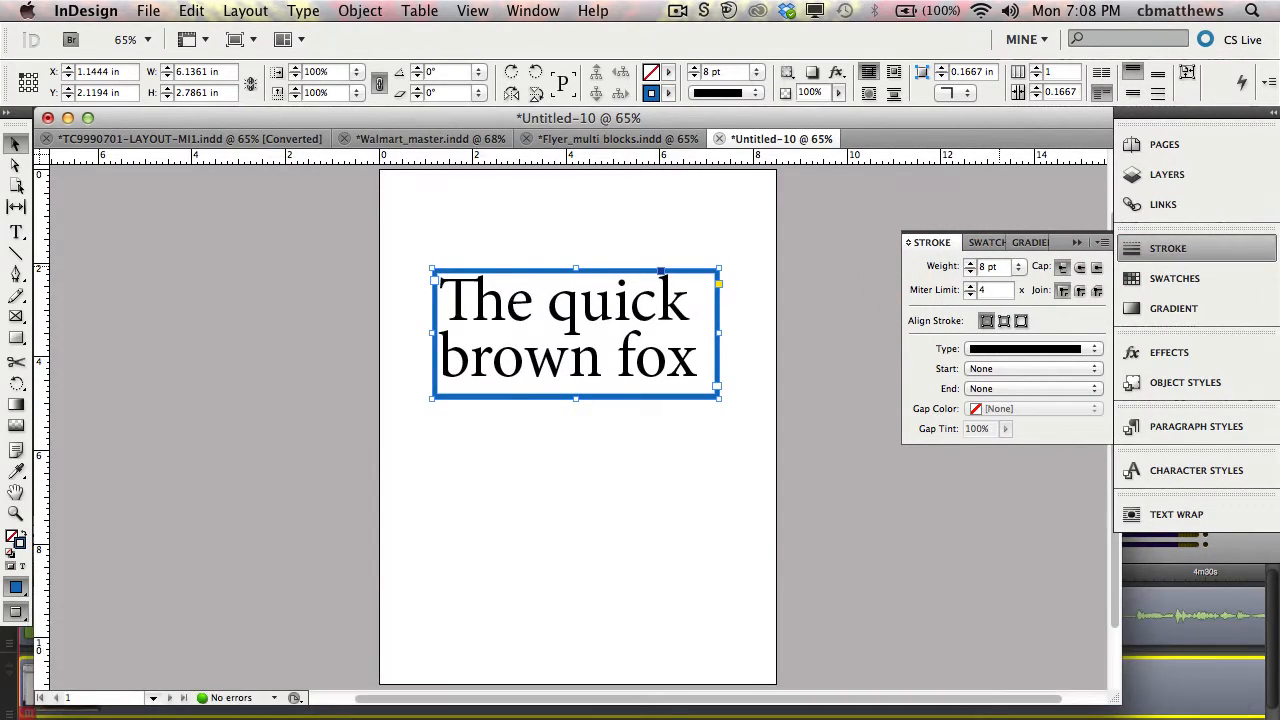
{"action": "key", "text": "super+z"}
{"action": "left_click", "coordinate": [765, 472]}
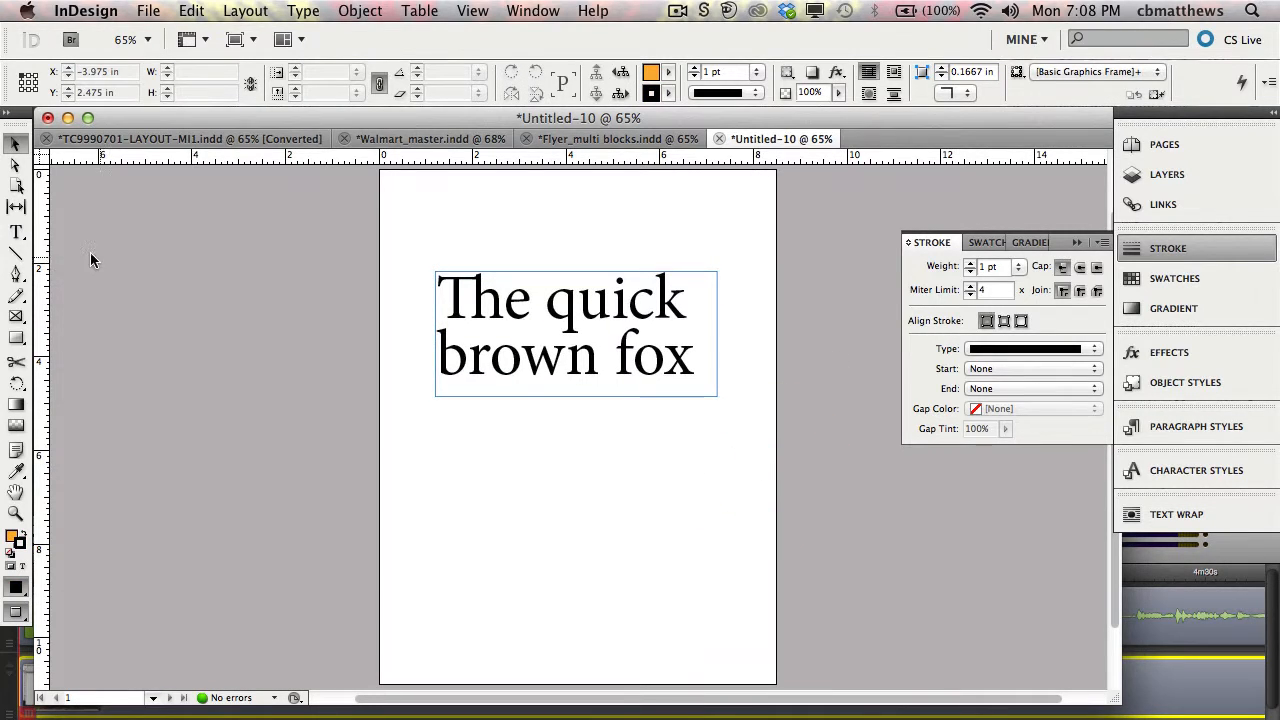
Step: Select all the text in the frame and set its fill colour to the Walmart Orange swatch
{"action": "left_click", "coordinate": [16, 232]}
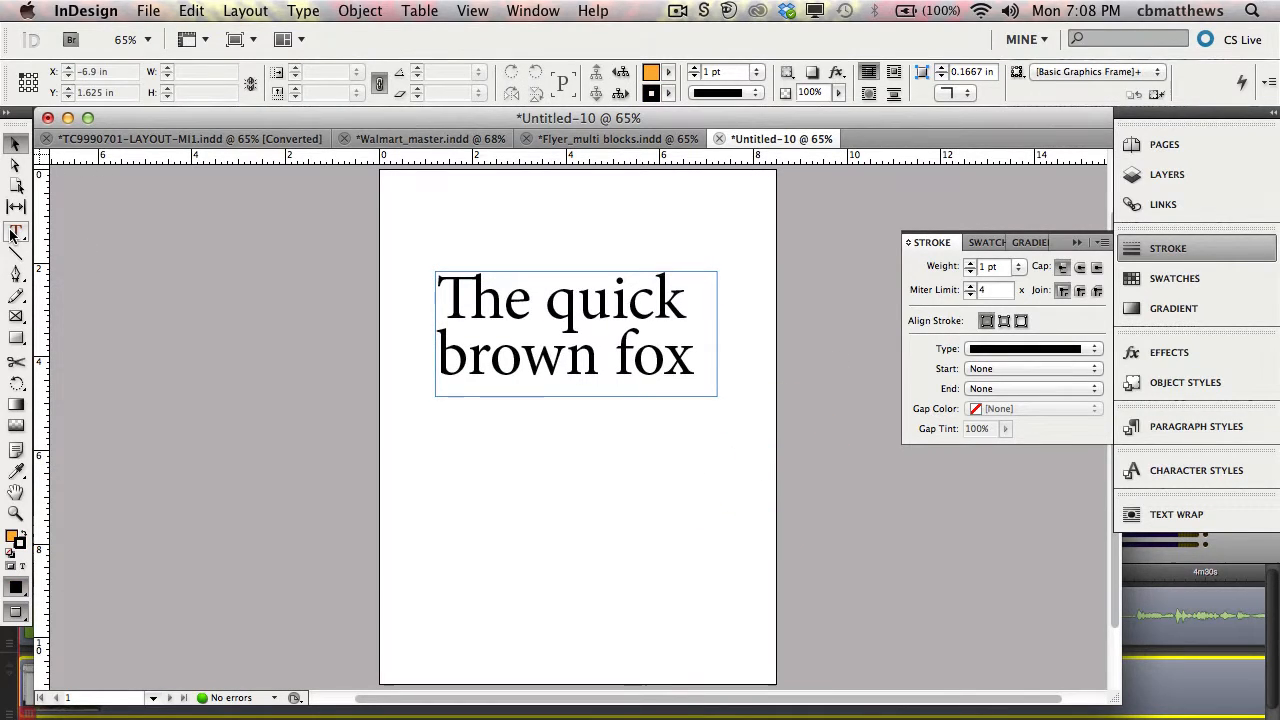
{"action": "left_click", "coordinate": [554, 356]}
{"action": "key", "text": "super+a"}
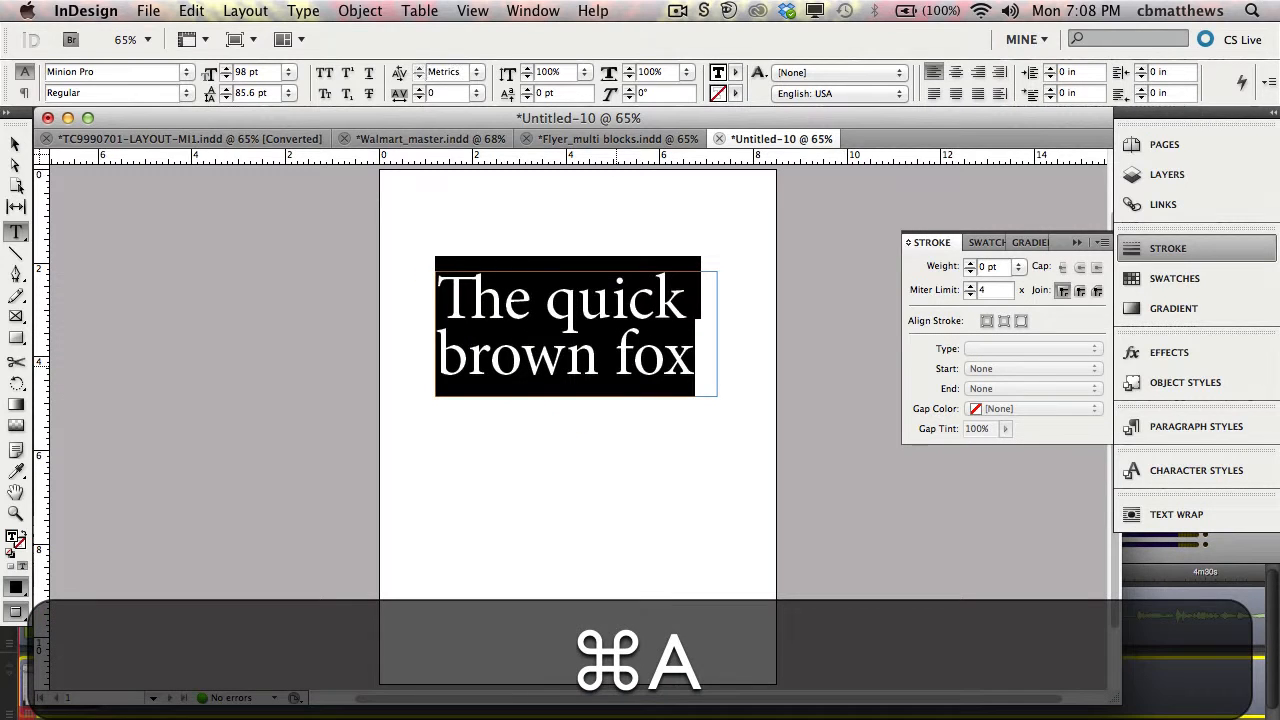
{"action": "left_click", "coordinate": [1129, 282]}
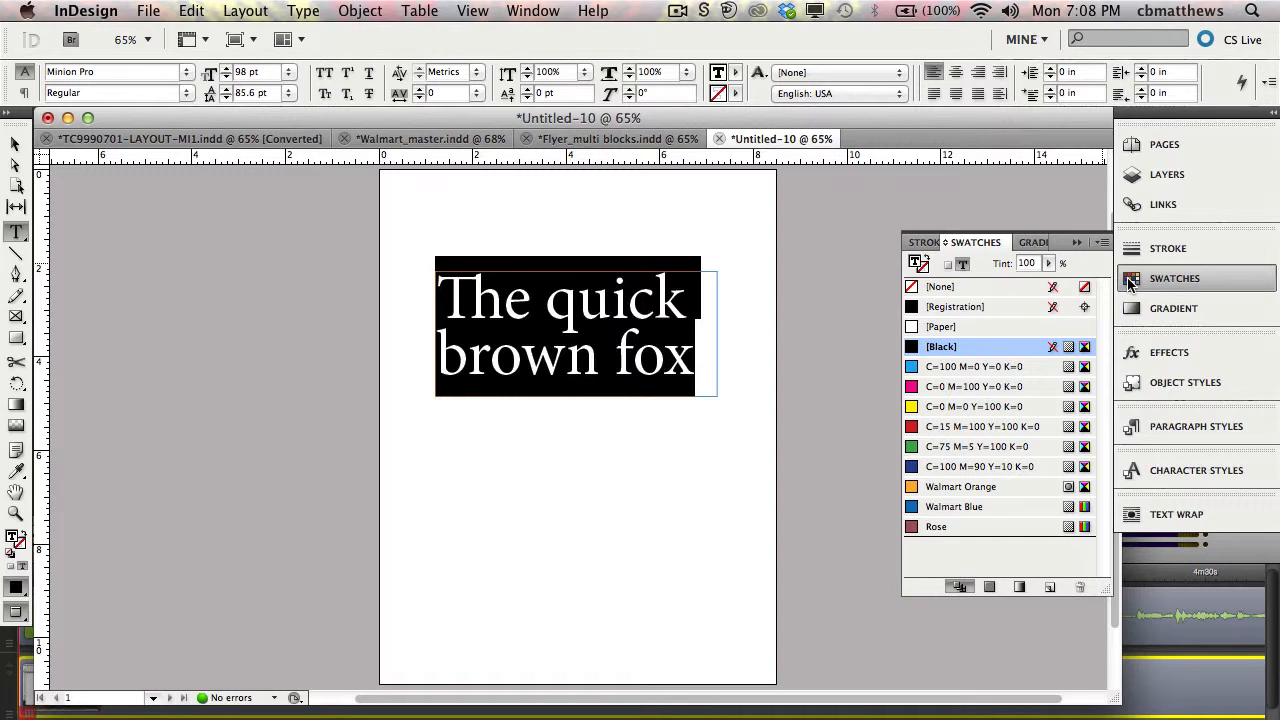
{"action": "left_click", "coordinate": [915, 262]}
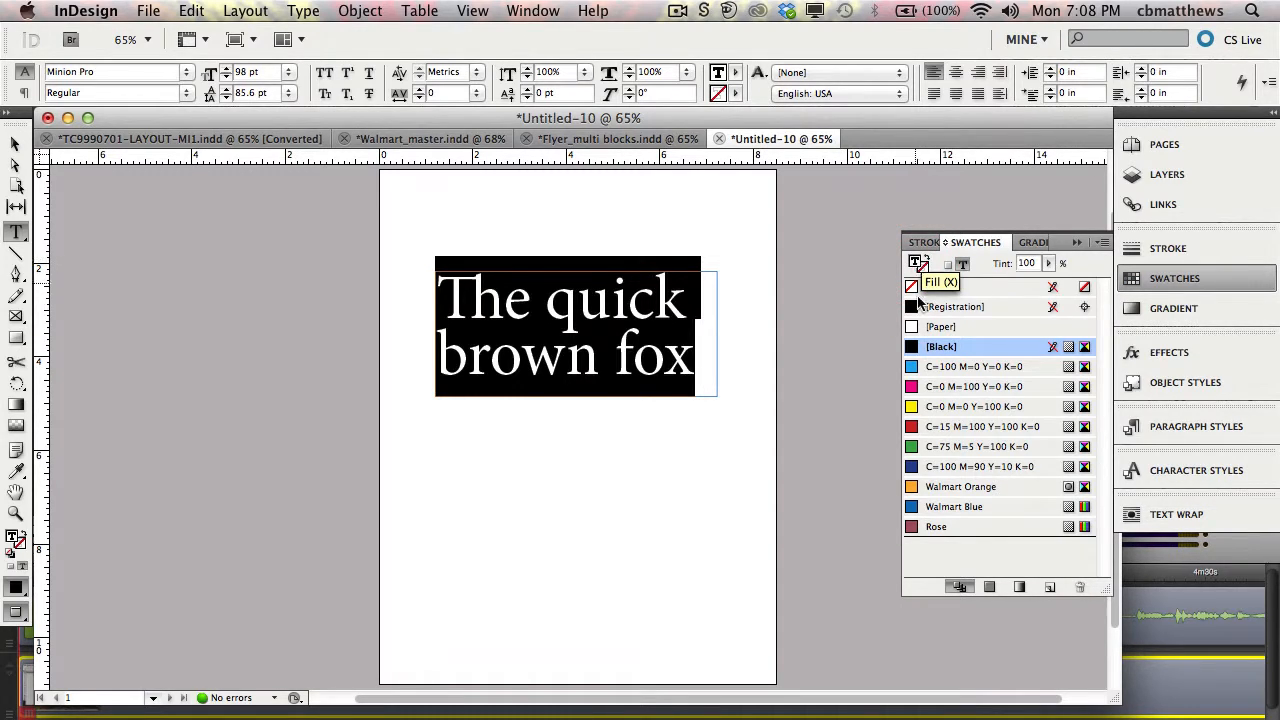
{"action": "left_click", "coordinate": [902, 486]}
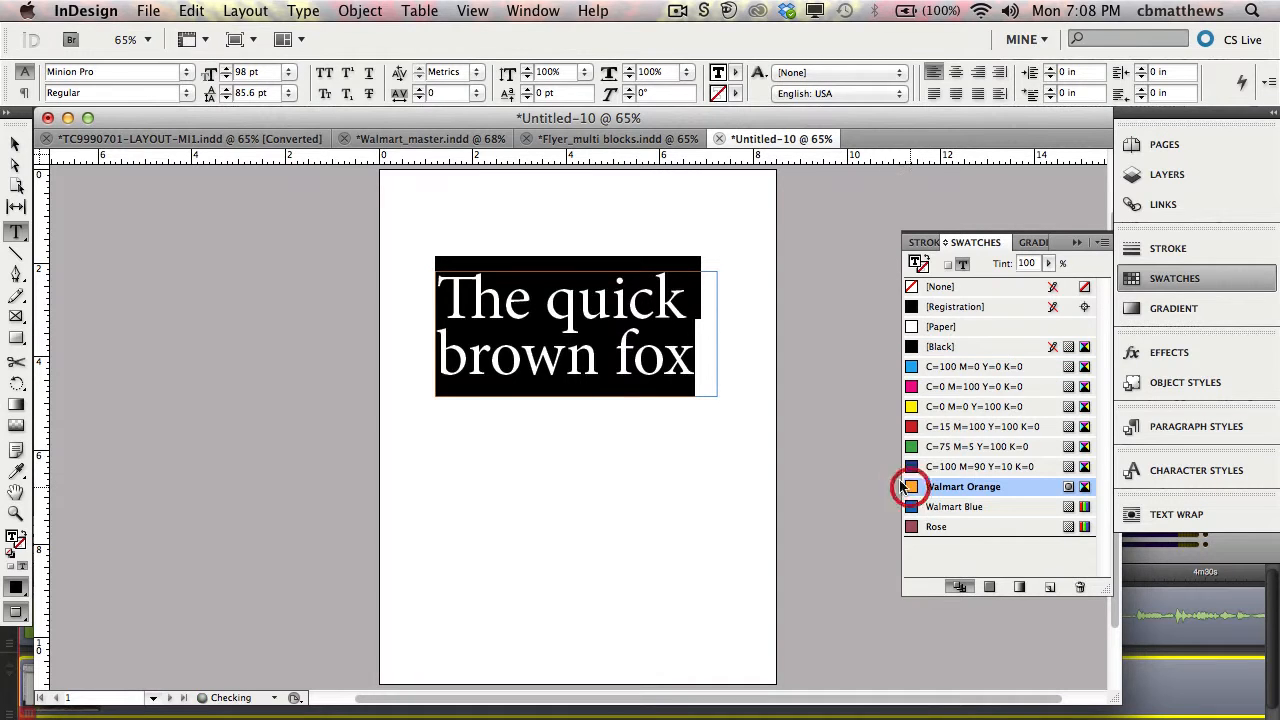
{"action": "left_click", "coordinate": [737, 403]}
Step: Recolour all the text in the frame with the Walmart Blue swatch and deselect it
{"action": "left_click", "coordinate": [609, 363]}
{"action": "key", "text": "super+a"}
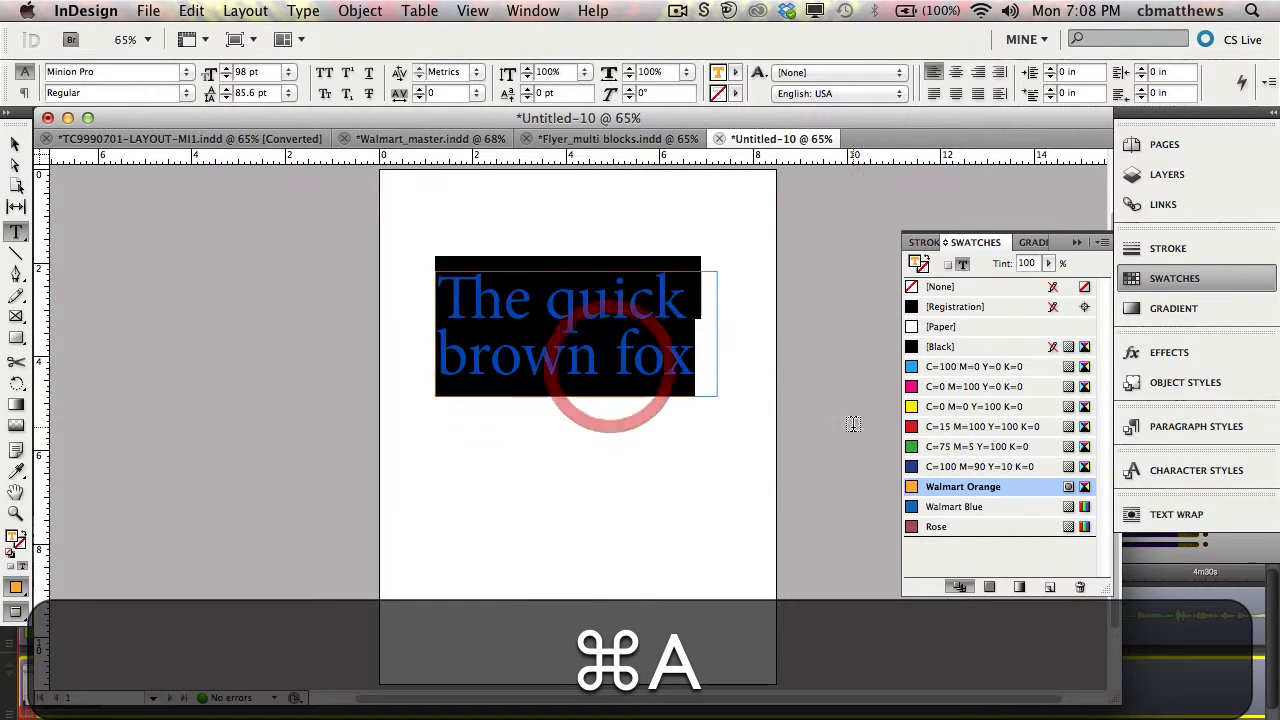
{"action": "left_click", "coordinate": [912, 506]}
{"action": "left_click", "coordinate": [705, 443]}
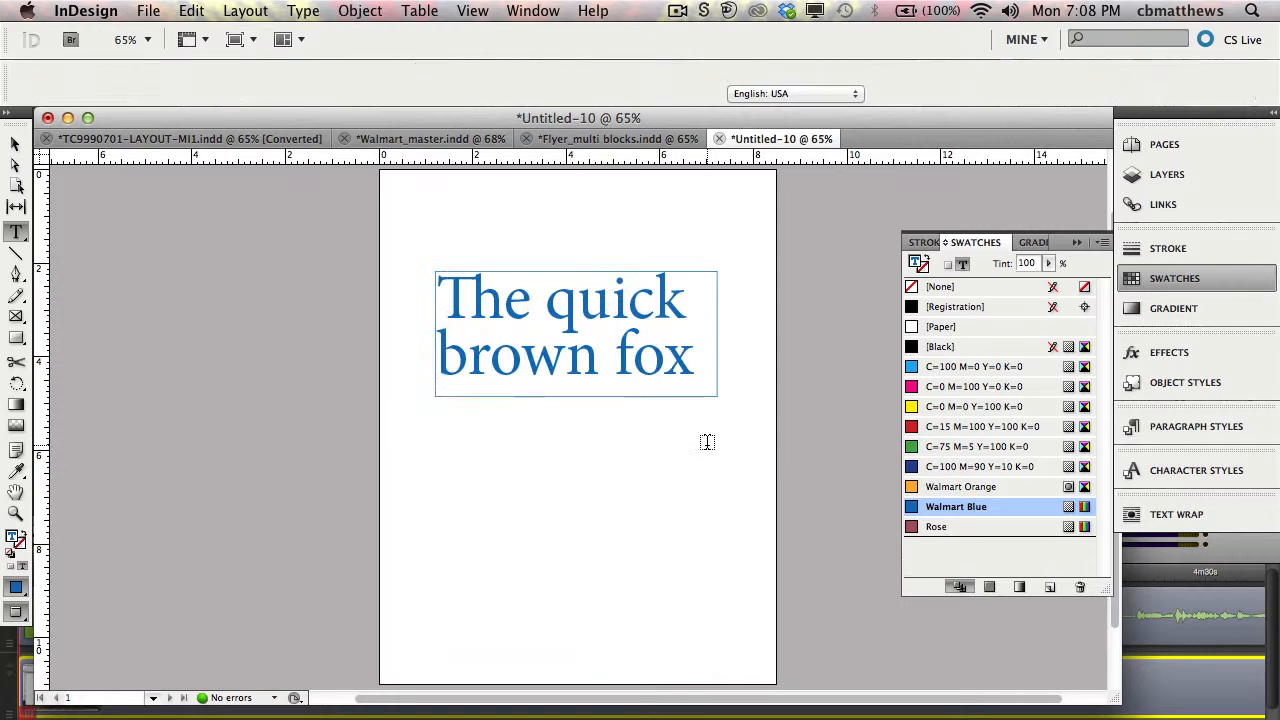
Step: Remove the stroke from the text frame by setting it to [None], and deselect the frame
{"action": "left_click", "coordinate": [15, 144]}
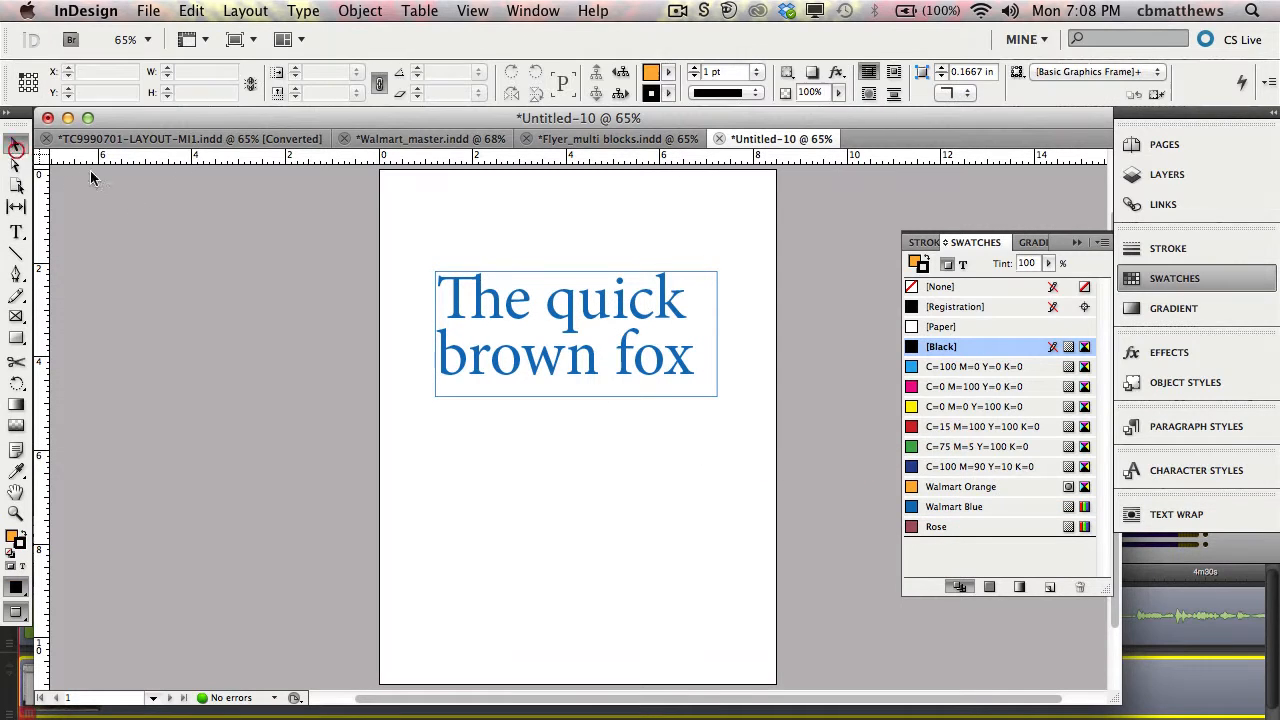
{"action": "left_click", "coordinate": [566, 393]}
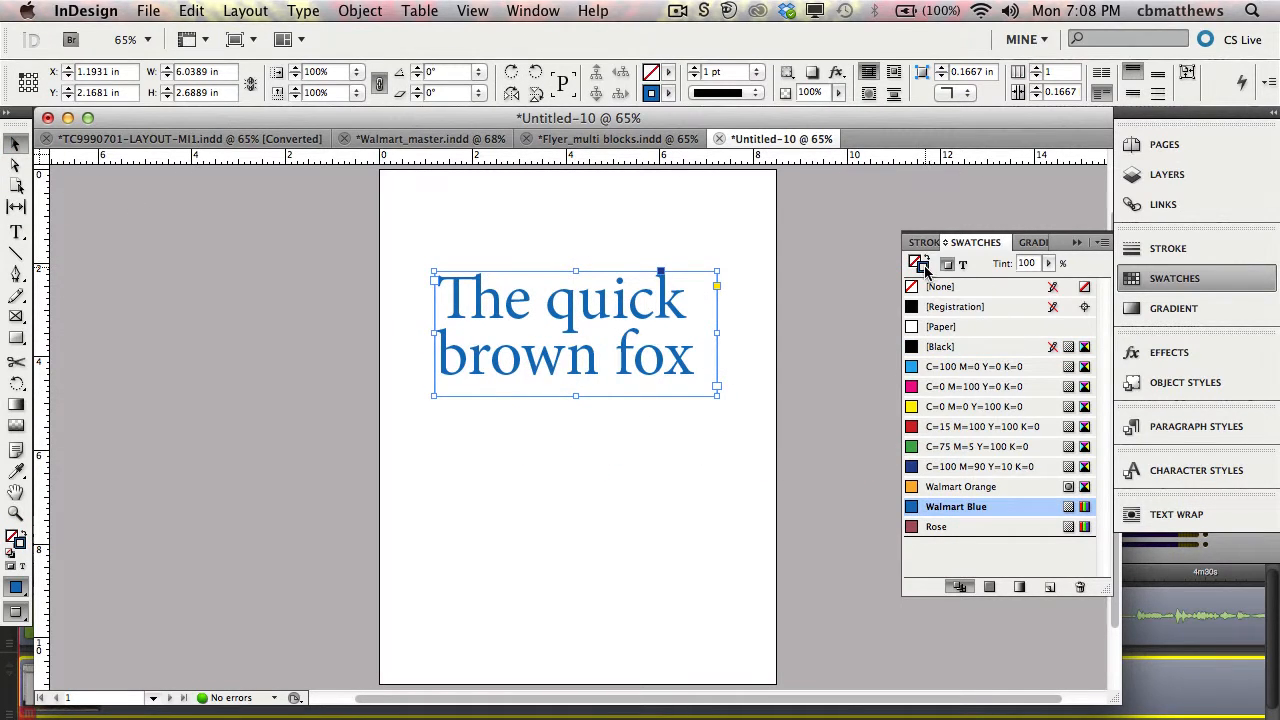
{"action": "left_click", "coordinate": [924, 268]}
{"action": "left_click", "coordinate": [914, 287]}
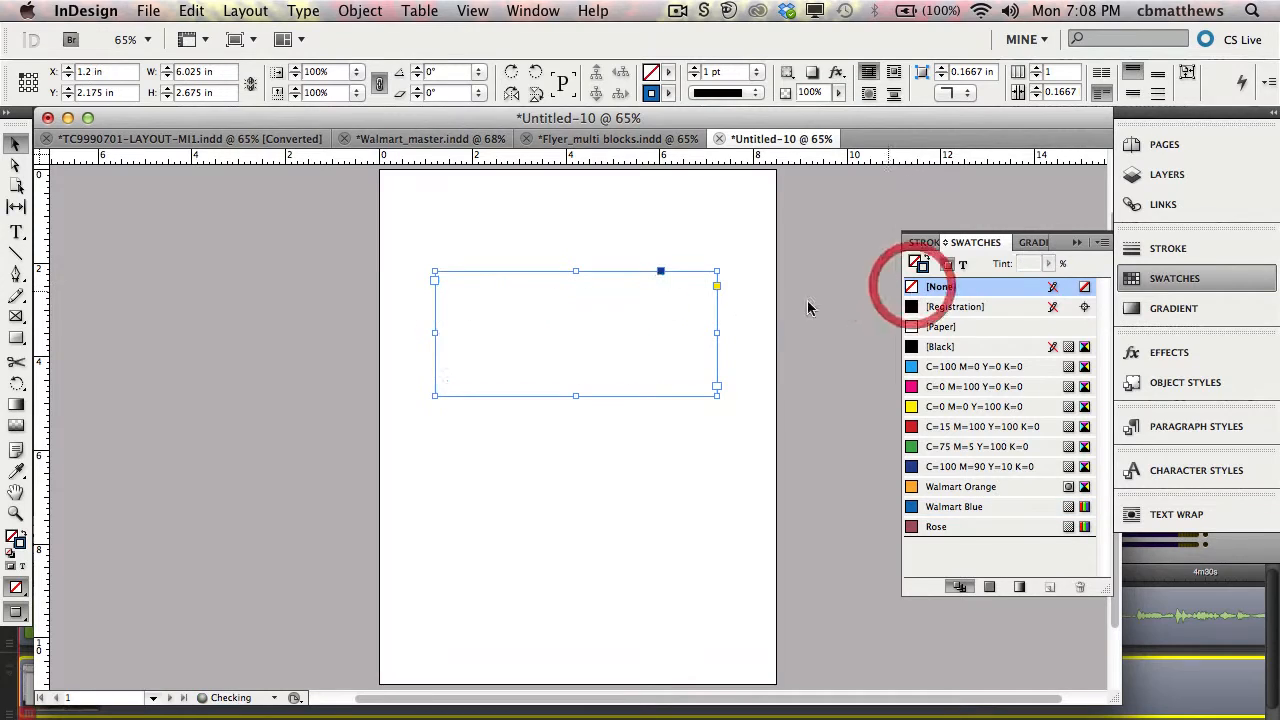
{"action": "left_click", "coordinate": [755, 321]}
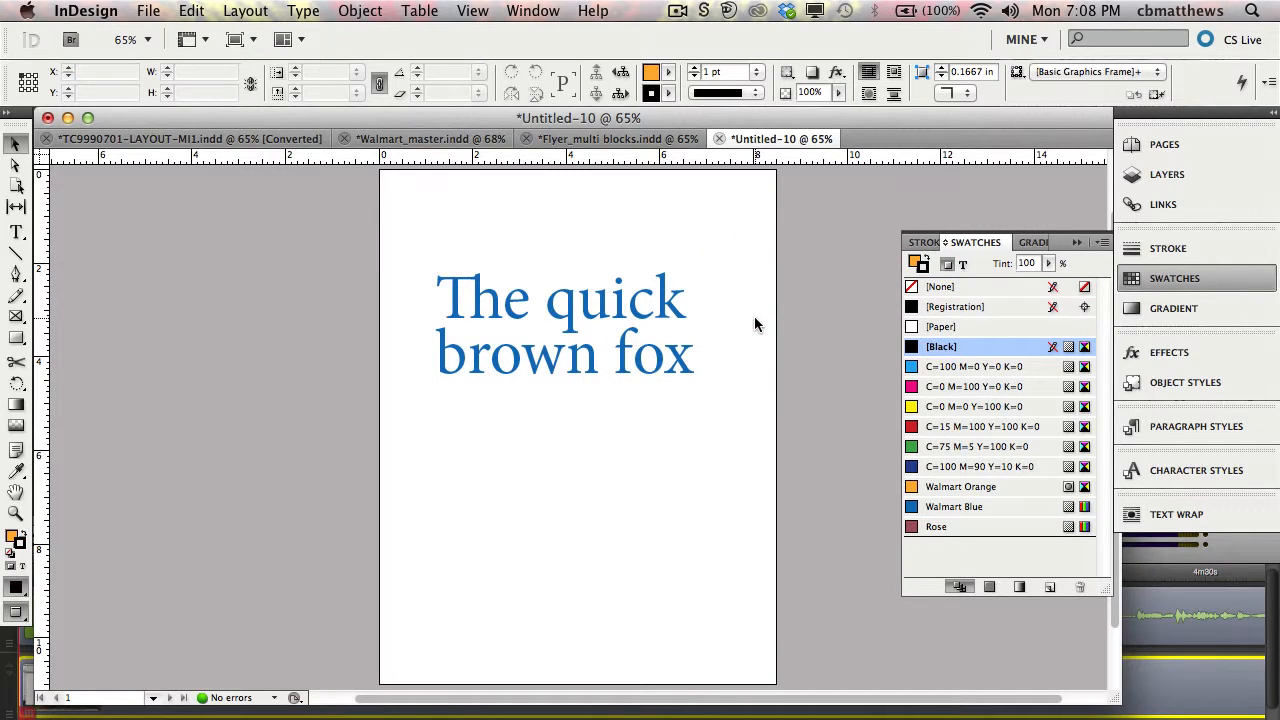
Step: Select both lines of the text and apply the dark blue swatch C=100 M=90 Y=10 K=0 as their fill
{"action": "left_click", "coordinate": [16, 231]}
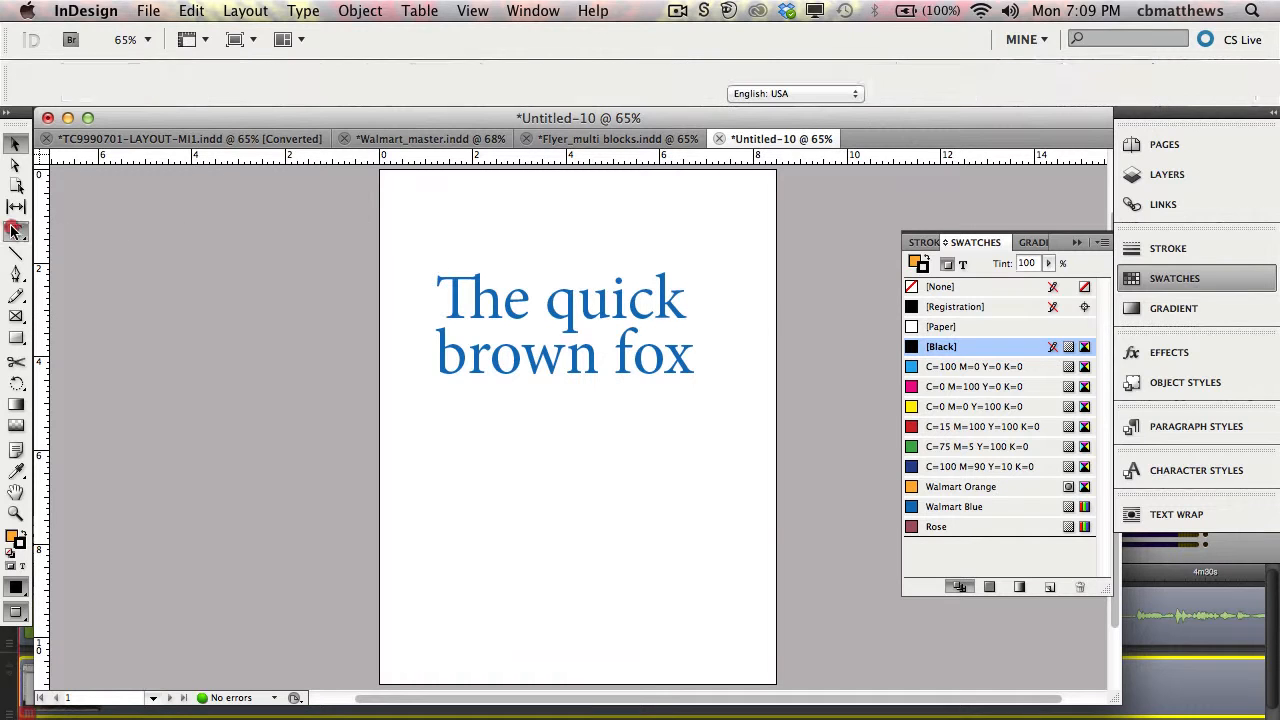
{"action": "left_click_drag", "start_coordinate": [437, 290], "coordinate": [722, 358]}
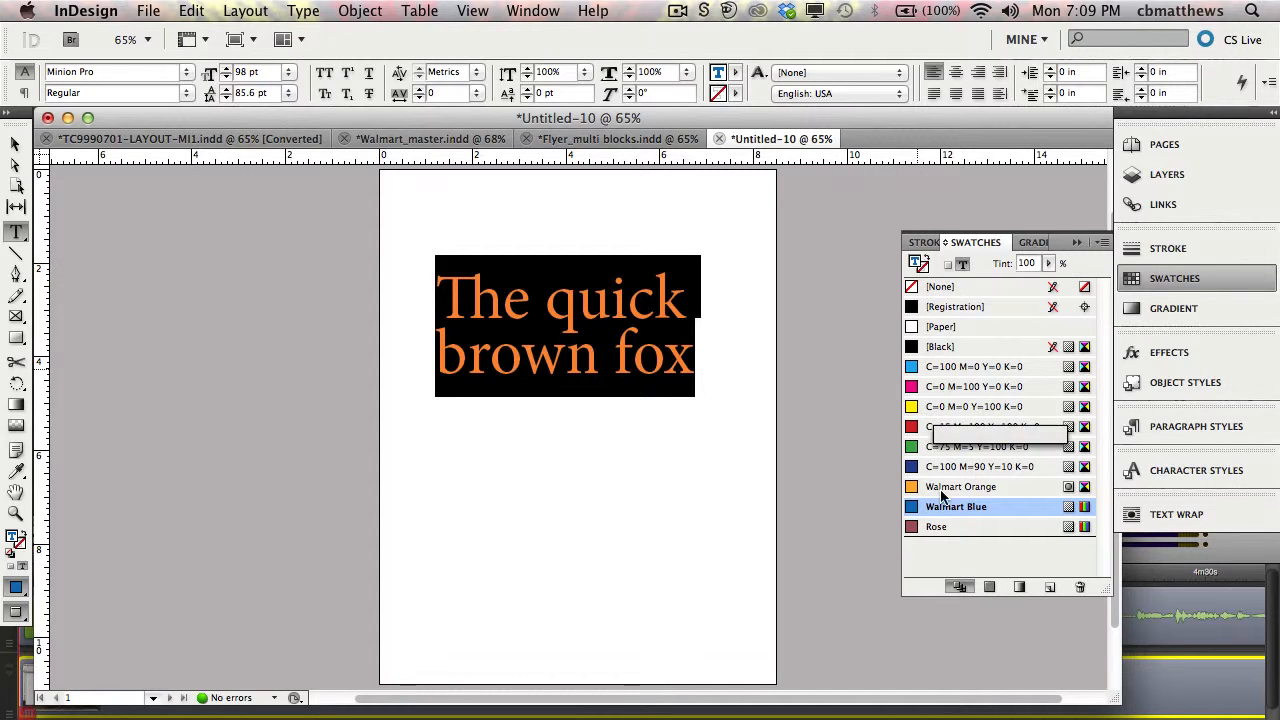
{"action": "left_click", "coordinate": [912, 467]}
{"action": "left_click", "coordinate": [723, 357]}
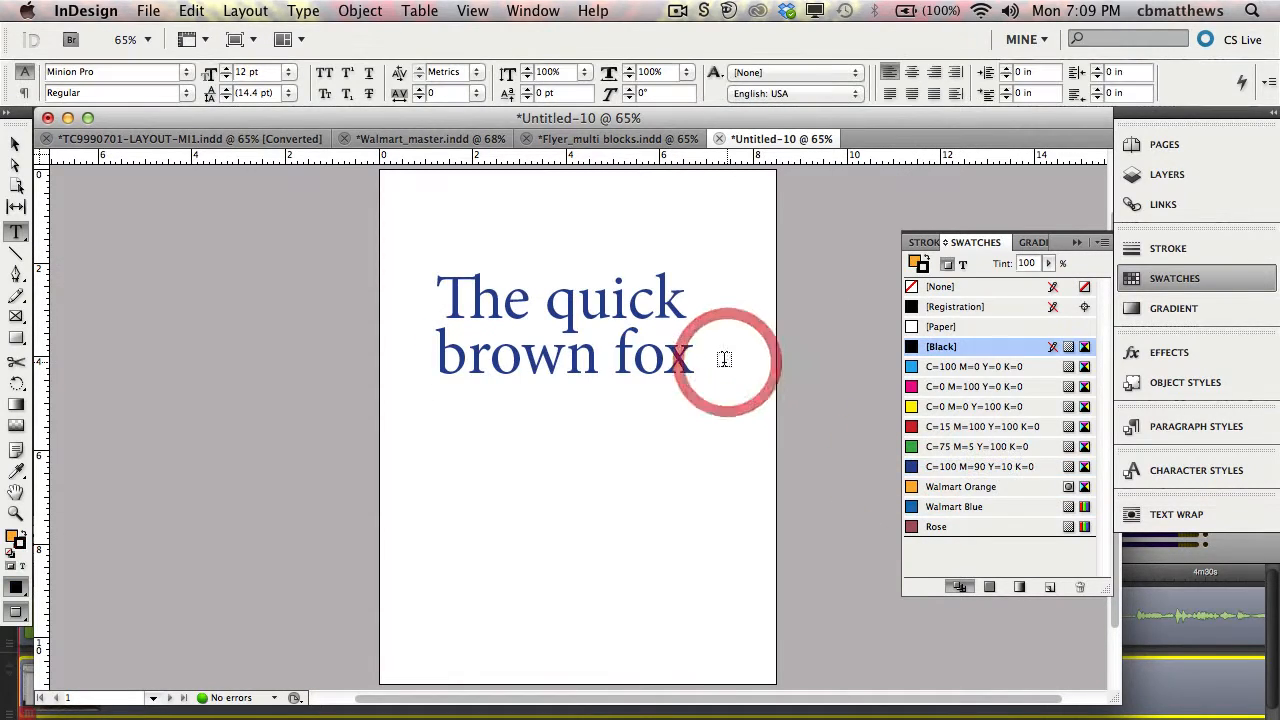
Step: Reselect both lines of the text and change their fill to the red swatch C=15 M=100 Y=100 K=0
{"action": "left_click_drag", "start_coordinate": [700, 366], "coordinate": [428, 295]}
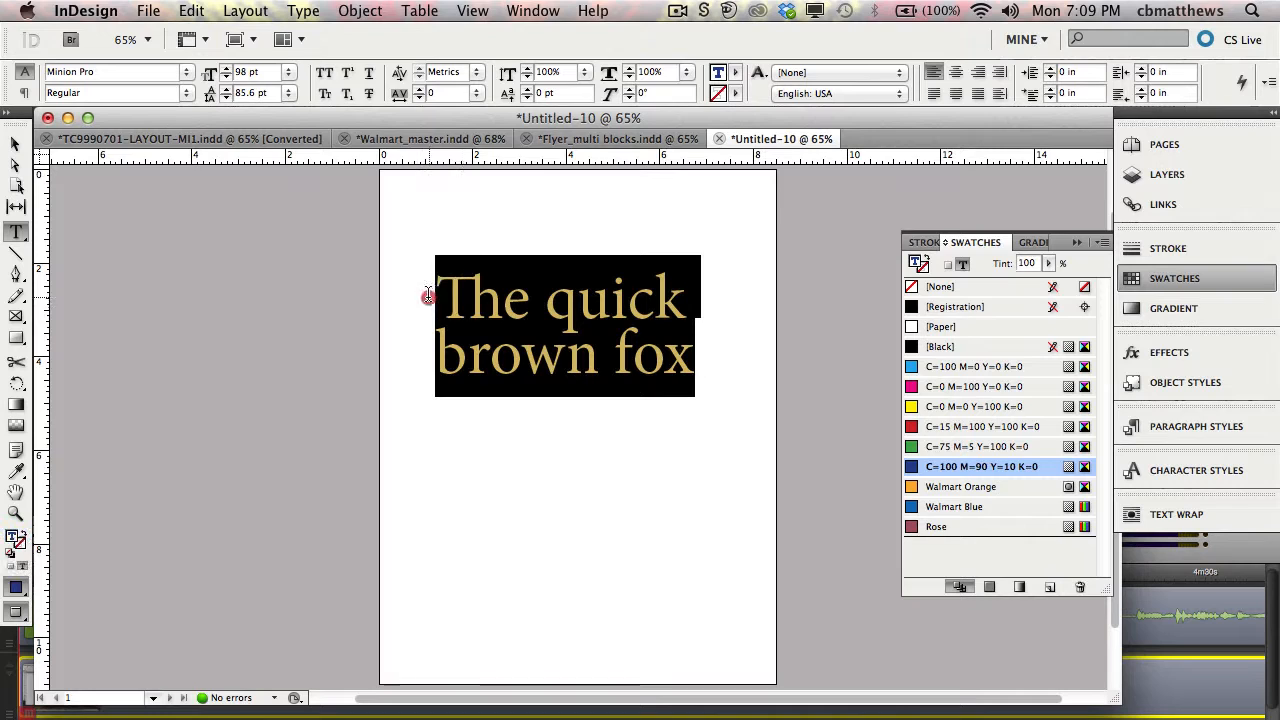
{"action": "left_click", "coordinate": [919, 428]}
{"action": "left_click", "coordinate": [716, 388]}
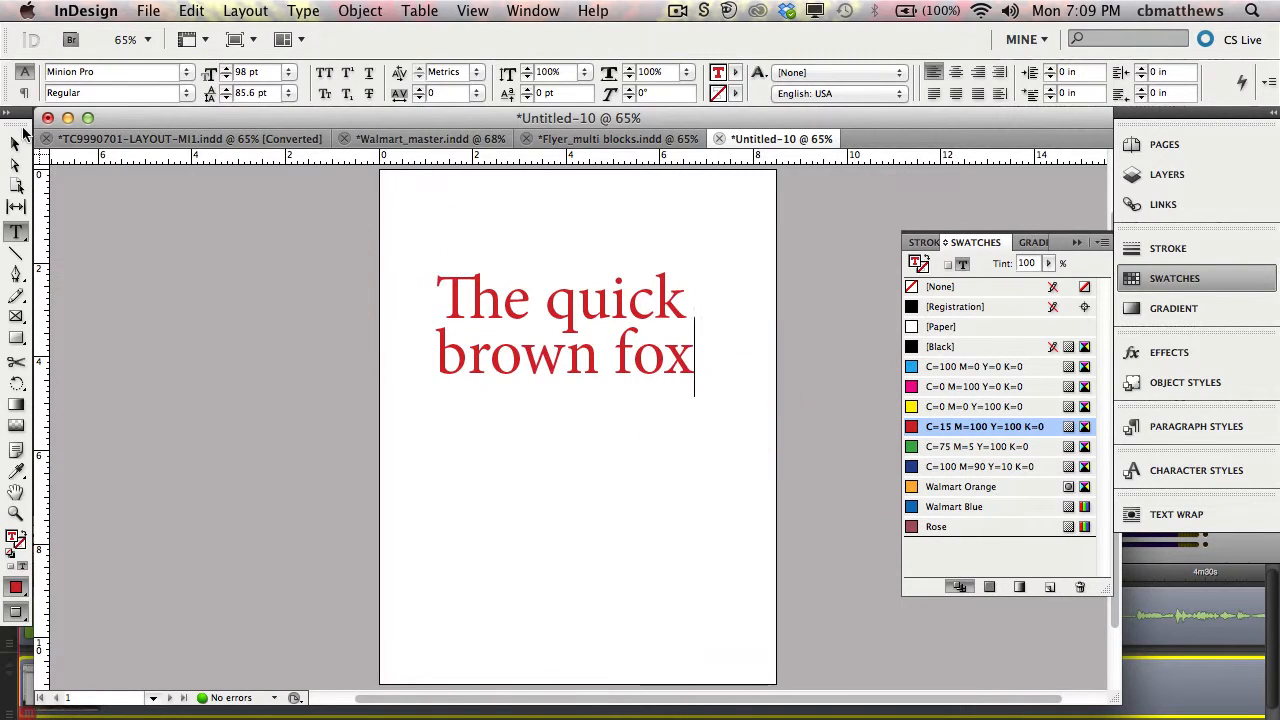